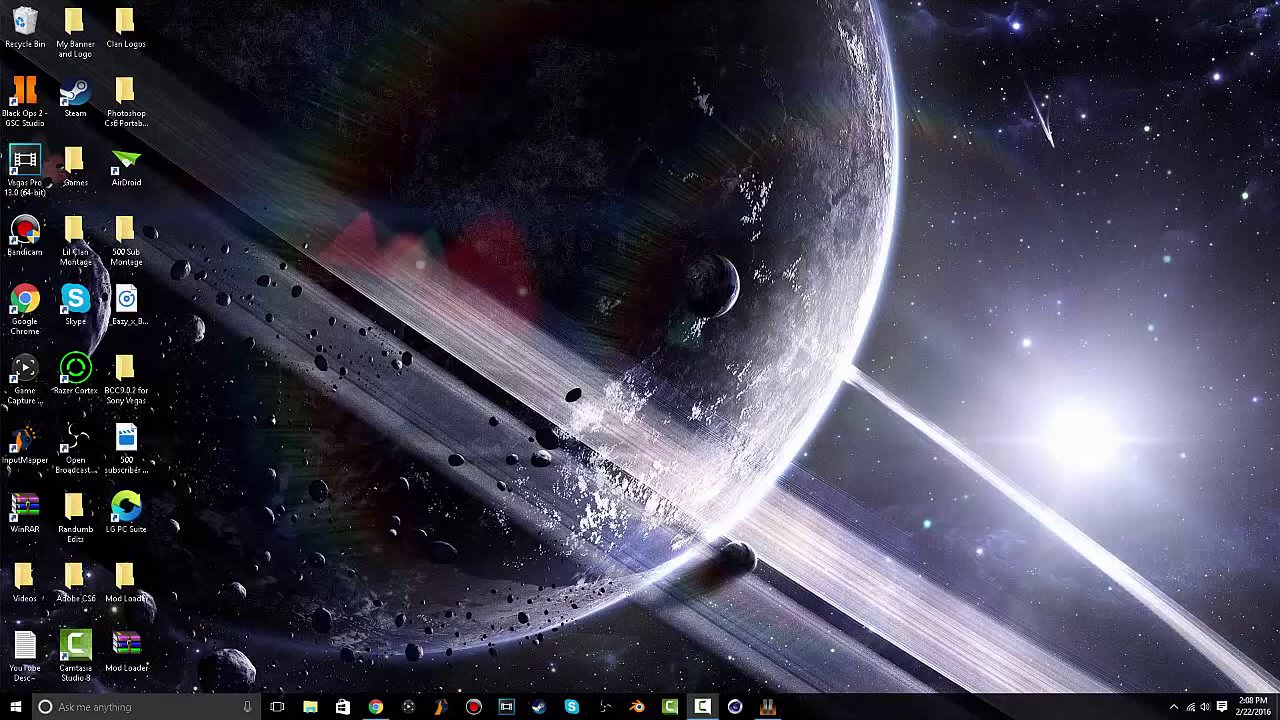
Empty the Recycle Bin of its existing contents.
{"action": "right_click", "coordinate": [36, 20]}
{"action": "left_click", "coordinate": [120, 49]}
{"action": "left_click", "coordinate": [692, 363]}
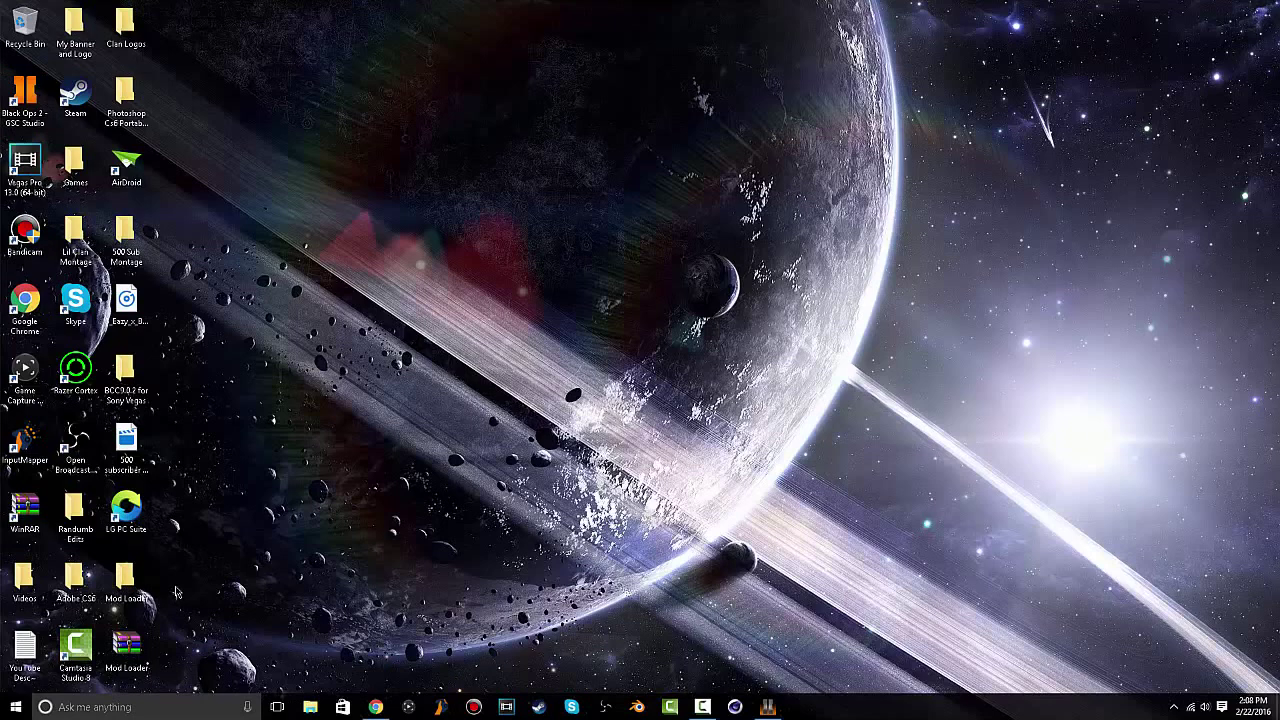
Permanently delete the old Mod Loader folder and archive, then open the MediaFire download page in Chrome.
{"action": "left_click_drag", "start_coordinate": [186, 674], "coordinate": [146, 594]}
{"action": "left_click_drag", "start_coordinate": [364, 490], "coordinate": [334, 442]}
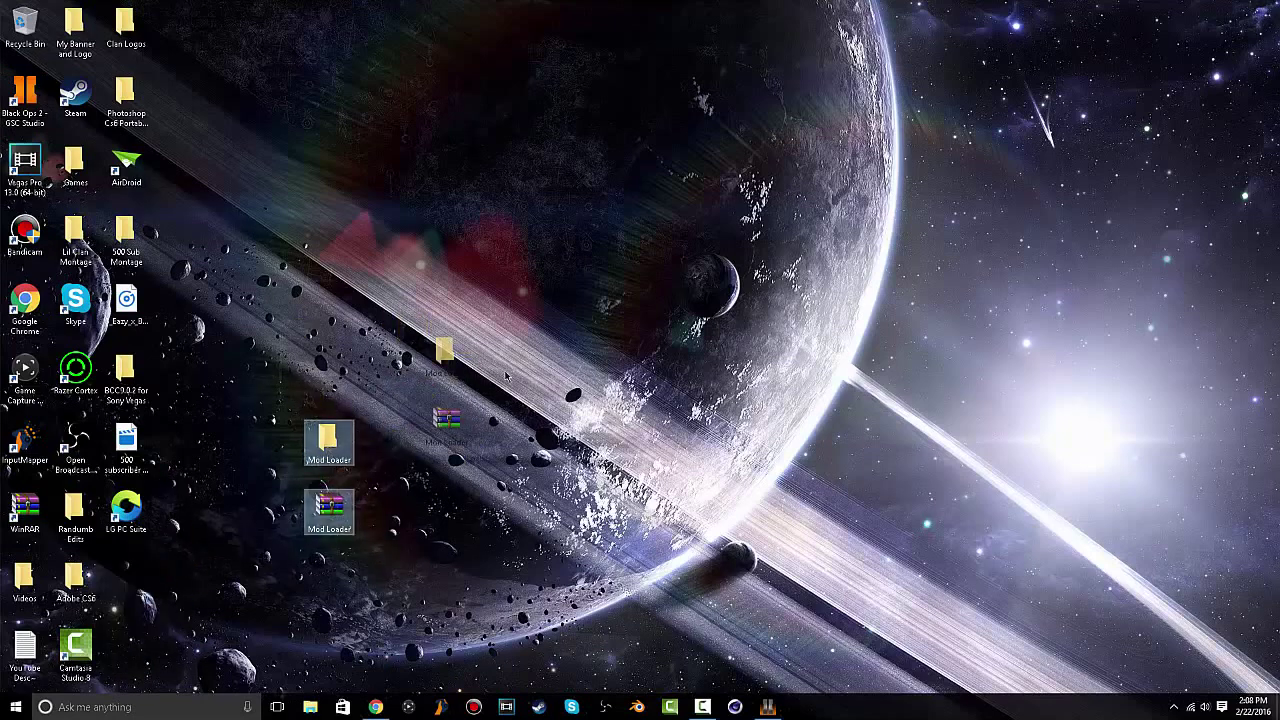
{"action": "mouse_move", "coordinate": [506, 375]}
{"action": "left_mouse_down"}
{"action": "mouse_move", "coordinate": [40, 60]}
{"action": "mouse_move", "coordinate": [32, 32]}
{"action": "left_mouse_up"}
{"action": "right_click", "coordinate": [36, 30]}
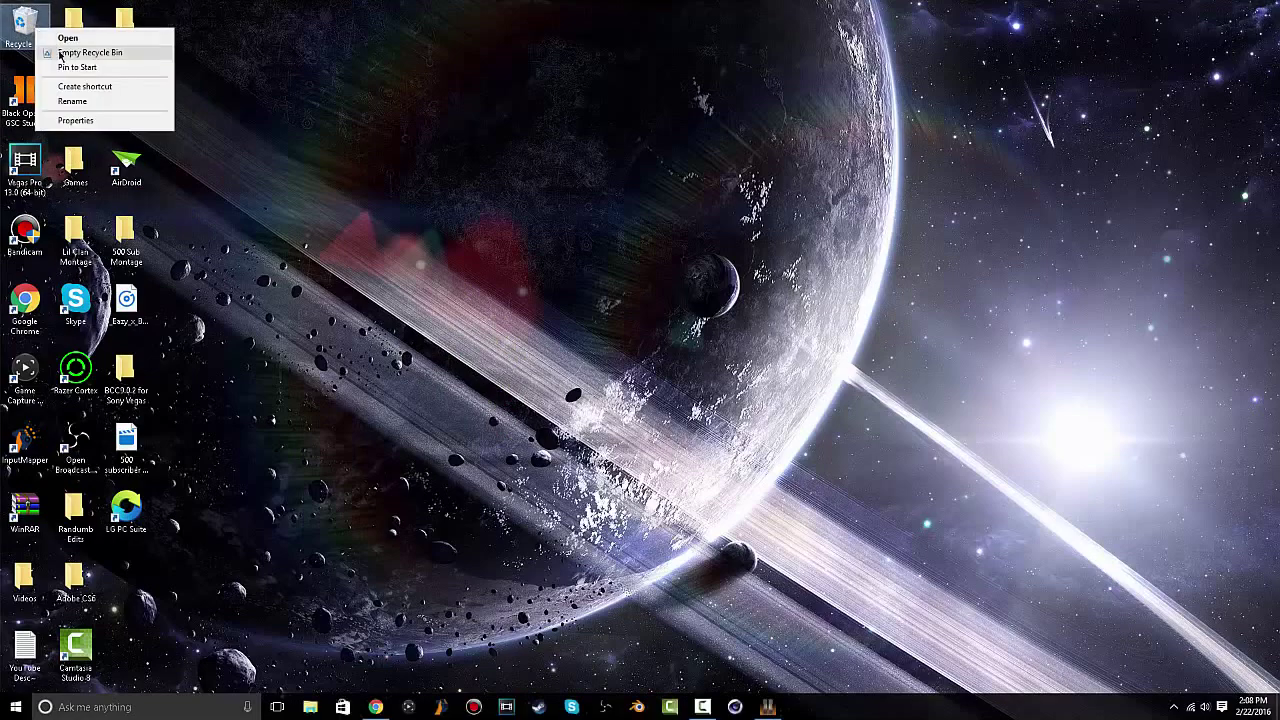
{"action": "left_click", "coordinate": [62, 52]}
{"action": "left_click", "coordinate": [694, 370]}
{"action": "left_click", "coordinate": [375, 707]}
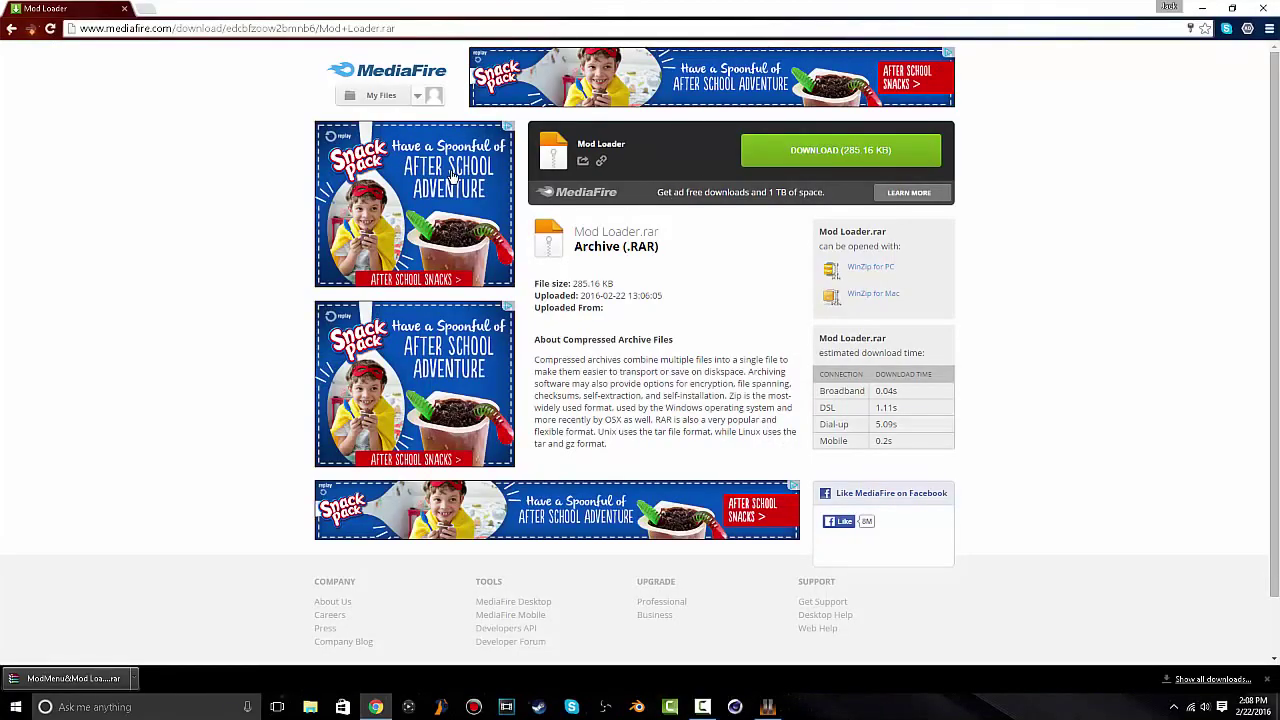
Download Mod Loader.rar from MediaFire, drag Mod Loader (1).rar onto the desktop, and close Chrome.
{"action": "left_click", "coordinate": [1266, 679]}
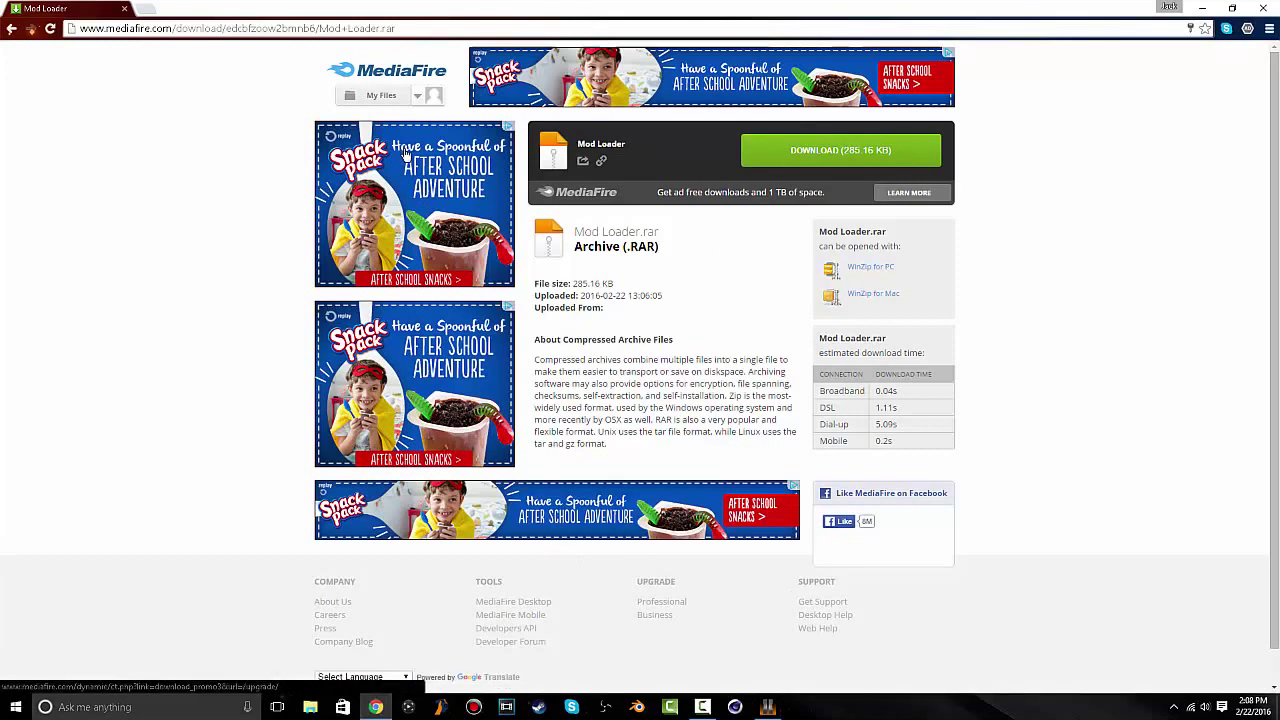
{"action": "left_click", "coordinate": [853, 158]}
{"action": "double_click", "coordinate": [508, 10]}
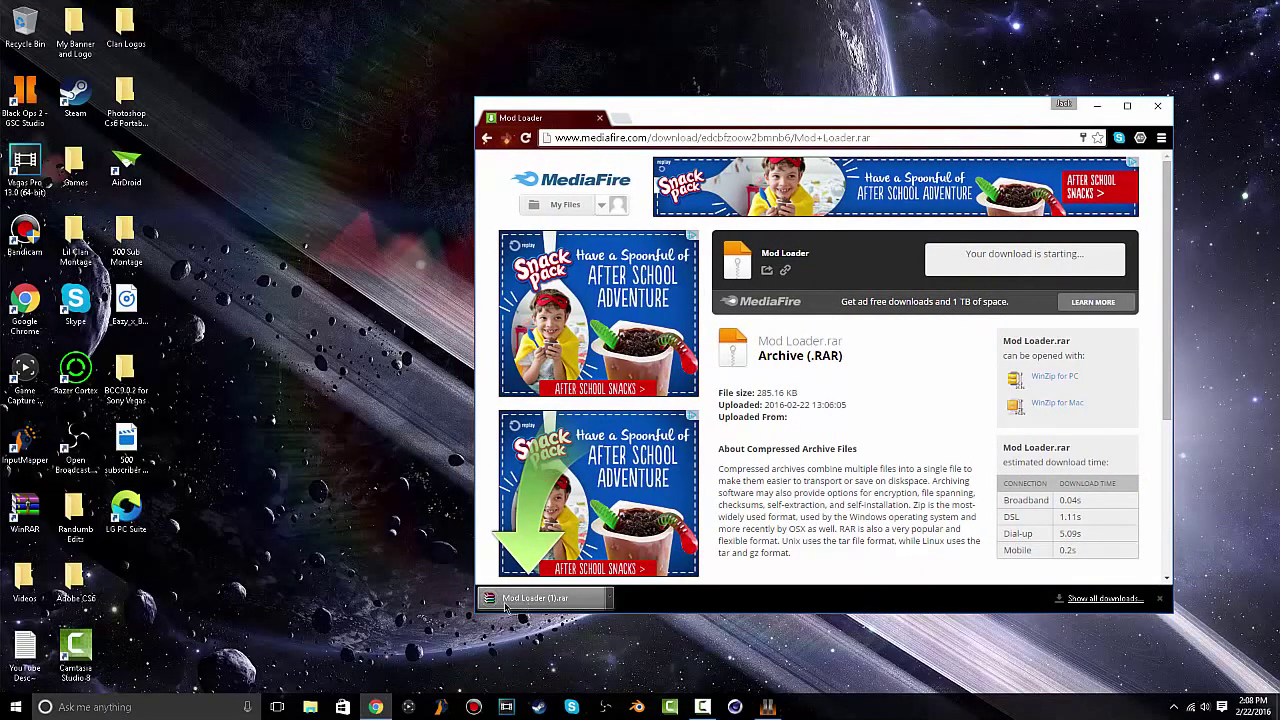
{"action": "mouse_move", "coordinate": [540, 598]}
{"action": "left_mouse_down"}
{"action": "mouse_move", "coordinate": [210, 620]}
{"action": "mouse_move", "coordinate": [277, 570]}
{"action": "left_mouse_up"}
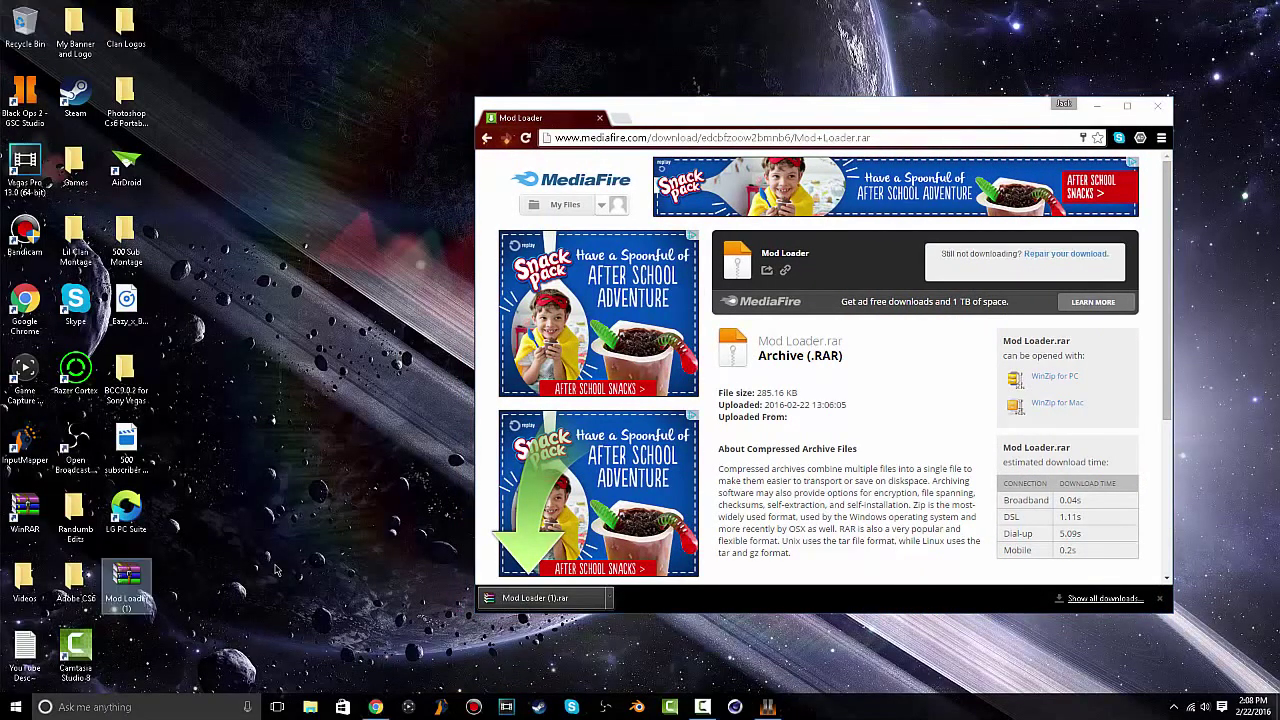
{"action": "left_click", "coordinate": [601, 118]}
{"action": "right_click", "coordinate": [142, 578]}
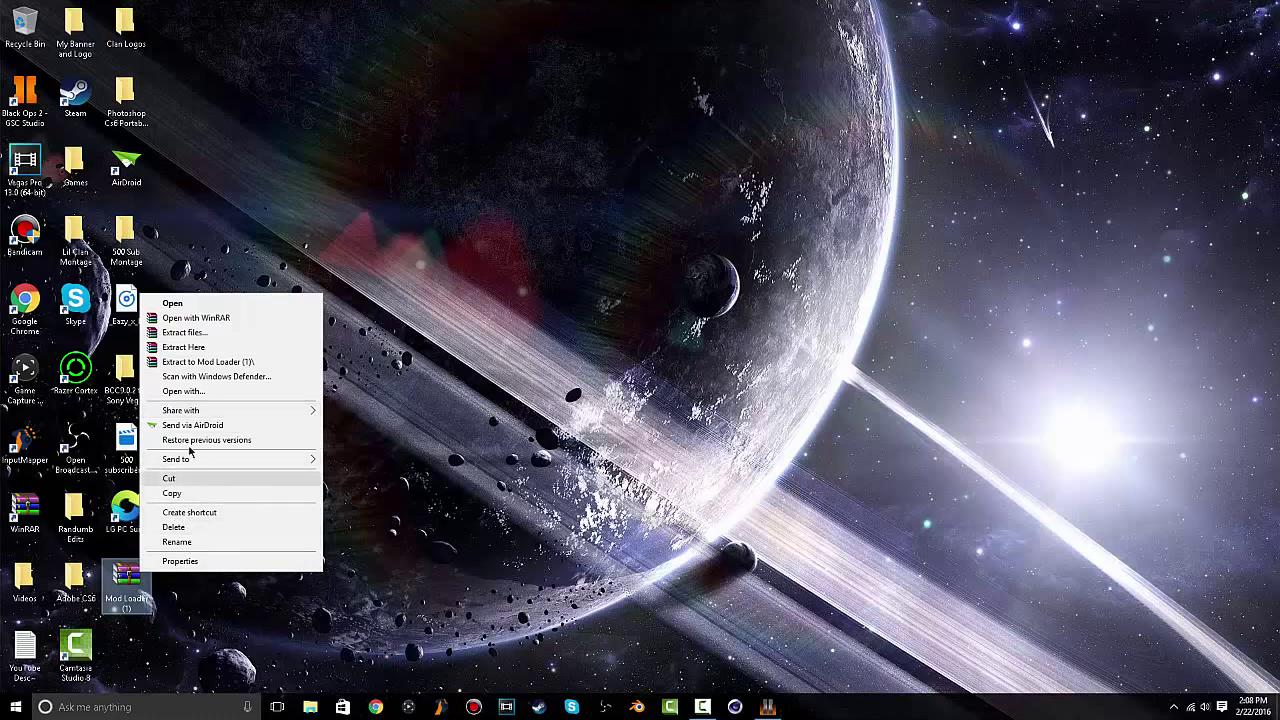
Extract Mod Loader (1).rar here, then permanently delete the archive through the Recycle Bin.
{"action": "left_click", "coordinate": [190, 347]}
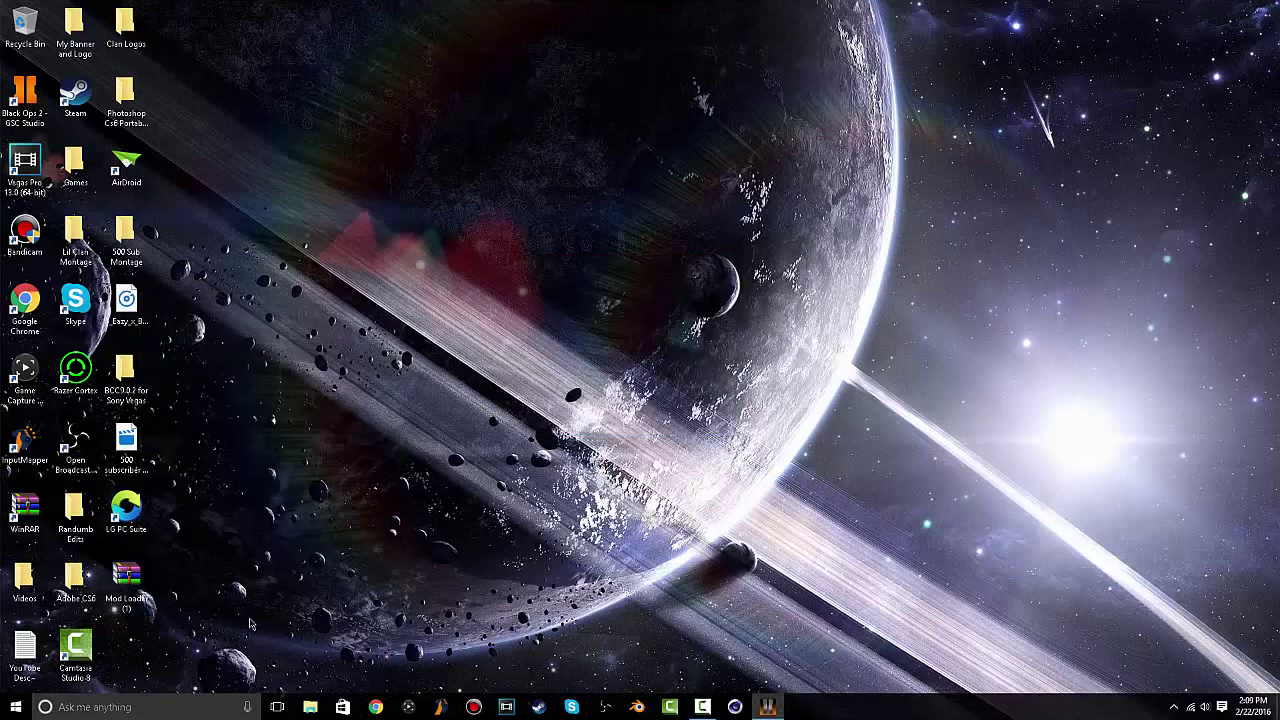
{"action": "left_click_drag", "start_coordinate": [50, 62], "coordinate": [30, 35]}
{"action": "right_click", "coordinate": [47, 36]}
{"action": "left_click", "coordinate": [490, 197]}
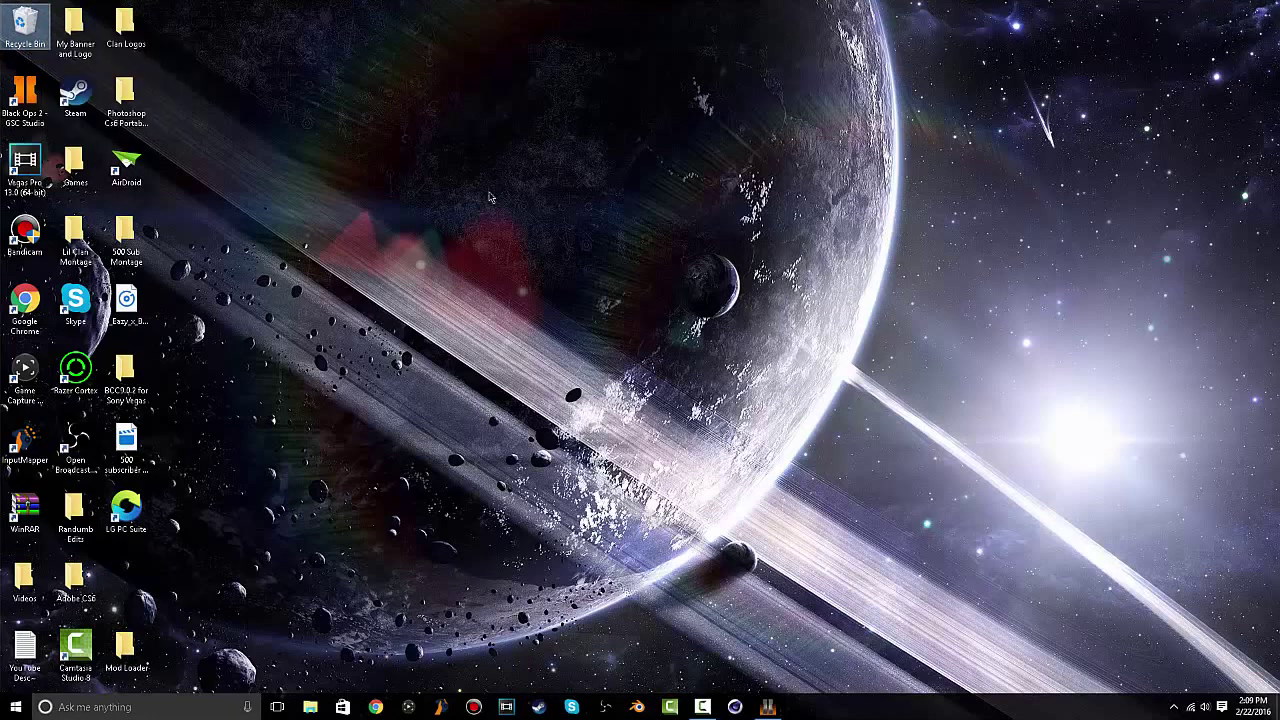
{"action": "left_click", "coordinate": [692, 407]}
{"action": "mouse_move", "coordinate": [149, 655]}
{"action": "left_mouse_down"}
{"action": "mouse_move", "coordinate": [158, 541]}
{"action": "mouse_move", "coordinate": [130, 578]}
{"action": "left_mouse_up"}
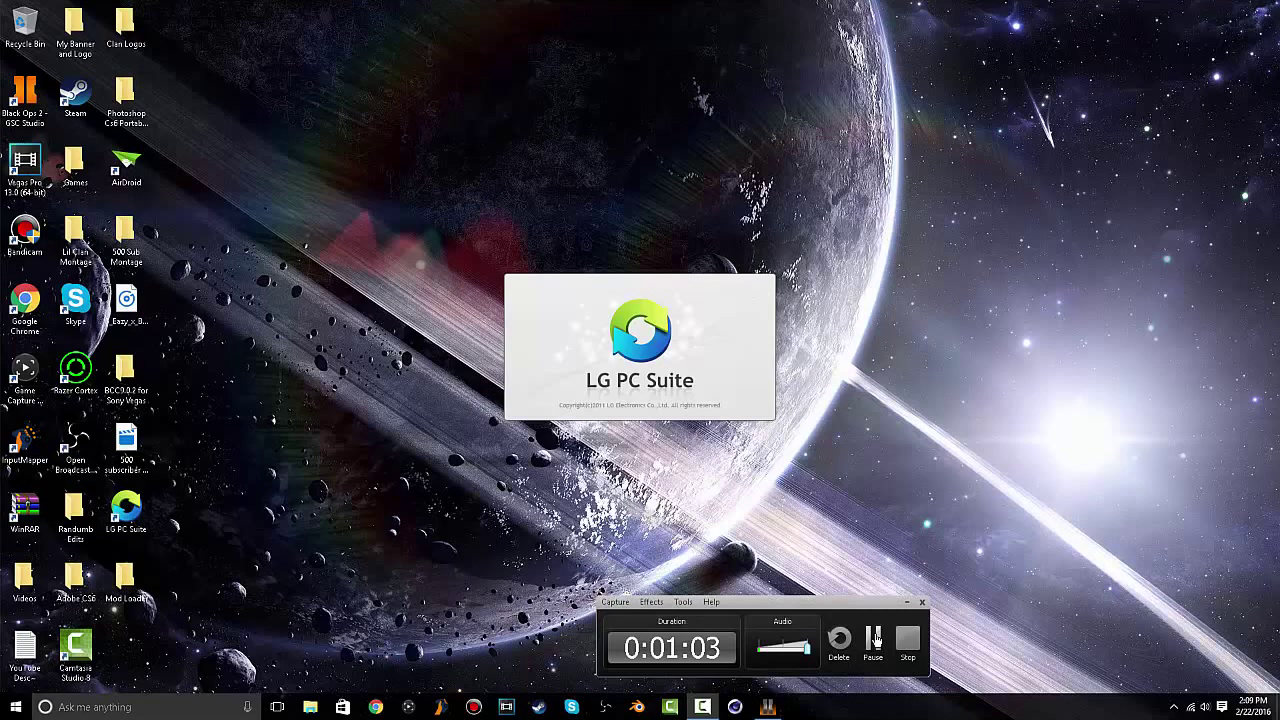
{"action": "left_click", "coordinate": [874, 637]}
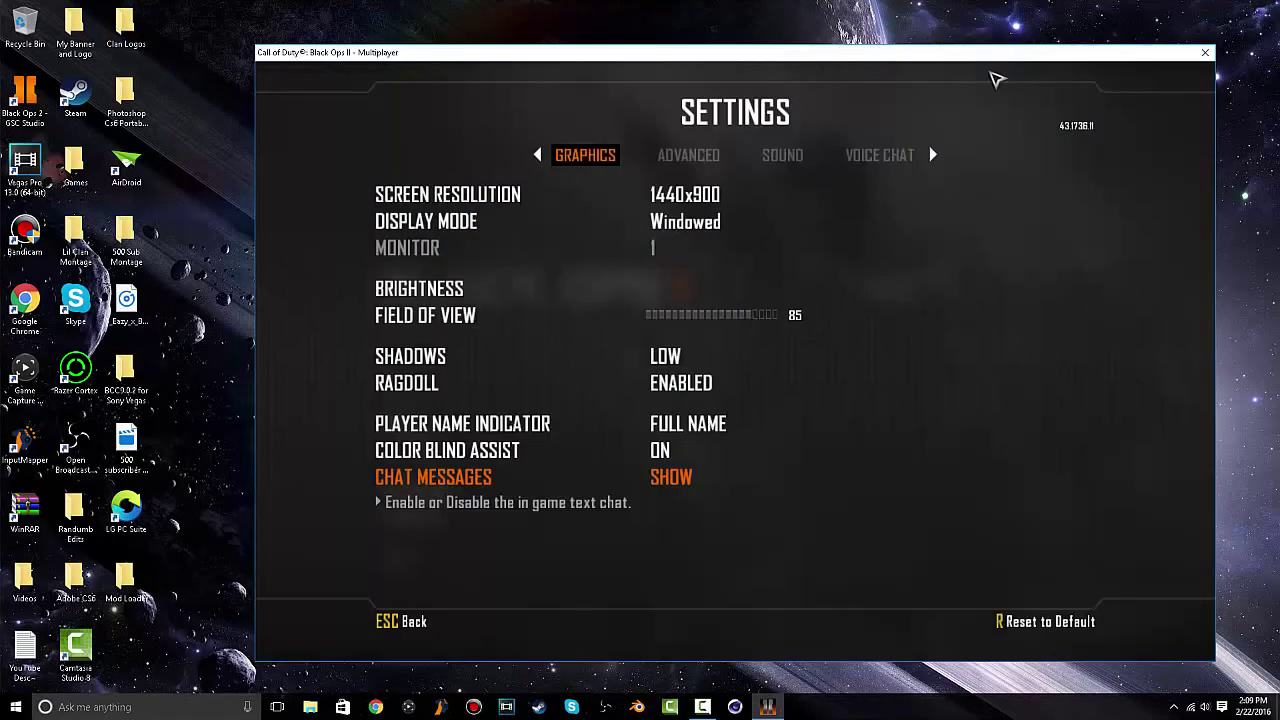
Return to the main menu and load the saved Free-For-All mode into a Multiplayer custom game.
{"action": "key", "text": "Escape"}
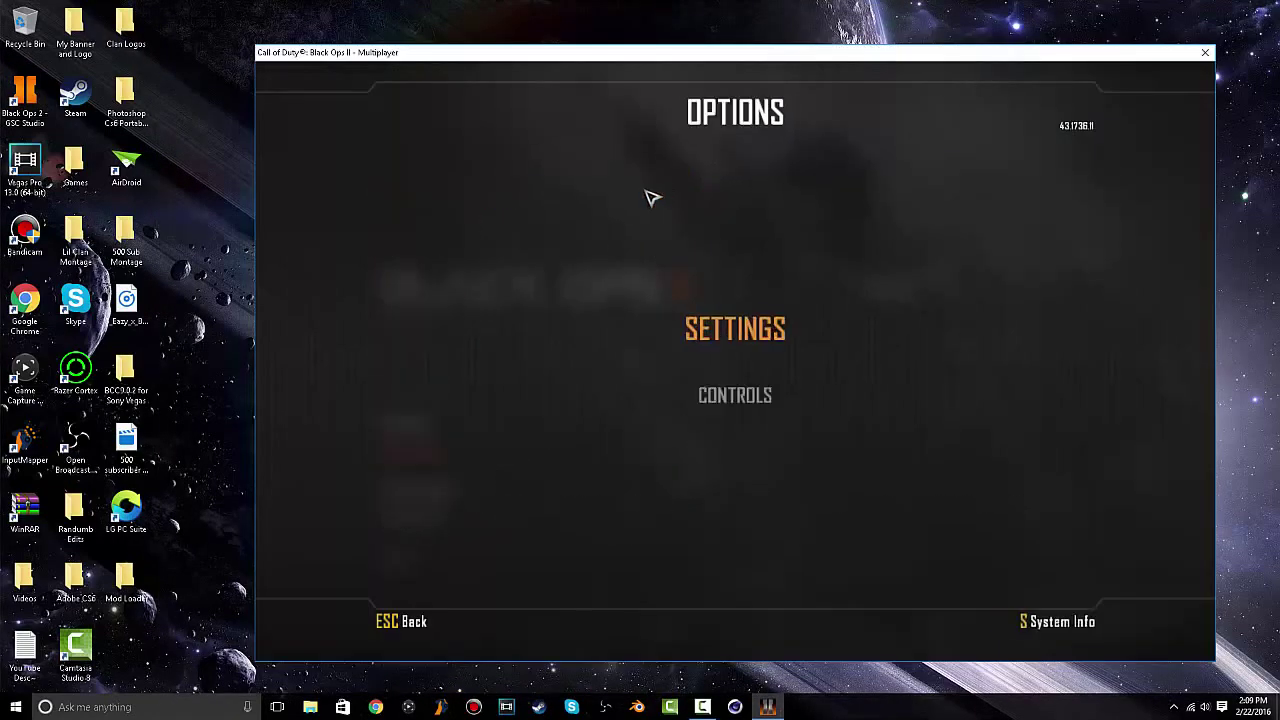
{"action": "key", "text": "Escape"}
{"action": "left_click", "coordinate": [425, 425]}
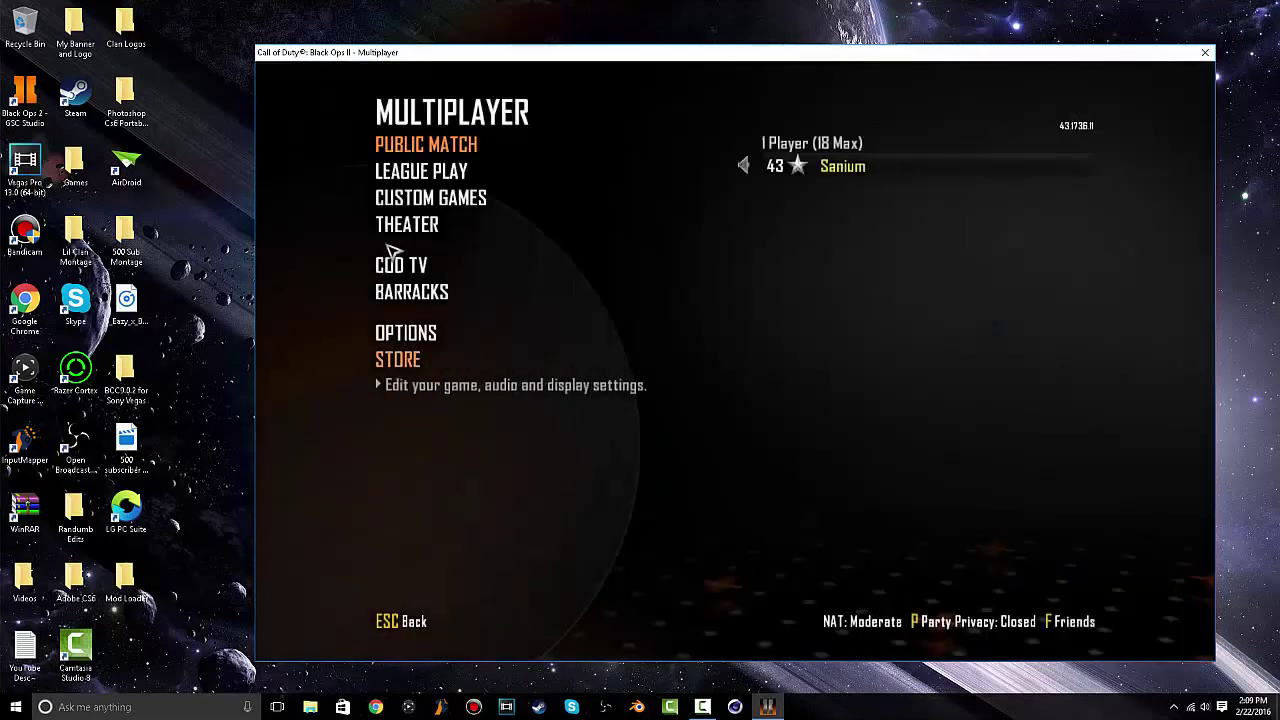
{"action": "left_click", "coordinate": [395, 200]}
{"action": "left_click", "coordinate": [445, 172]}
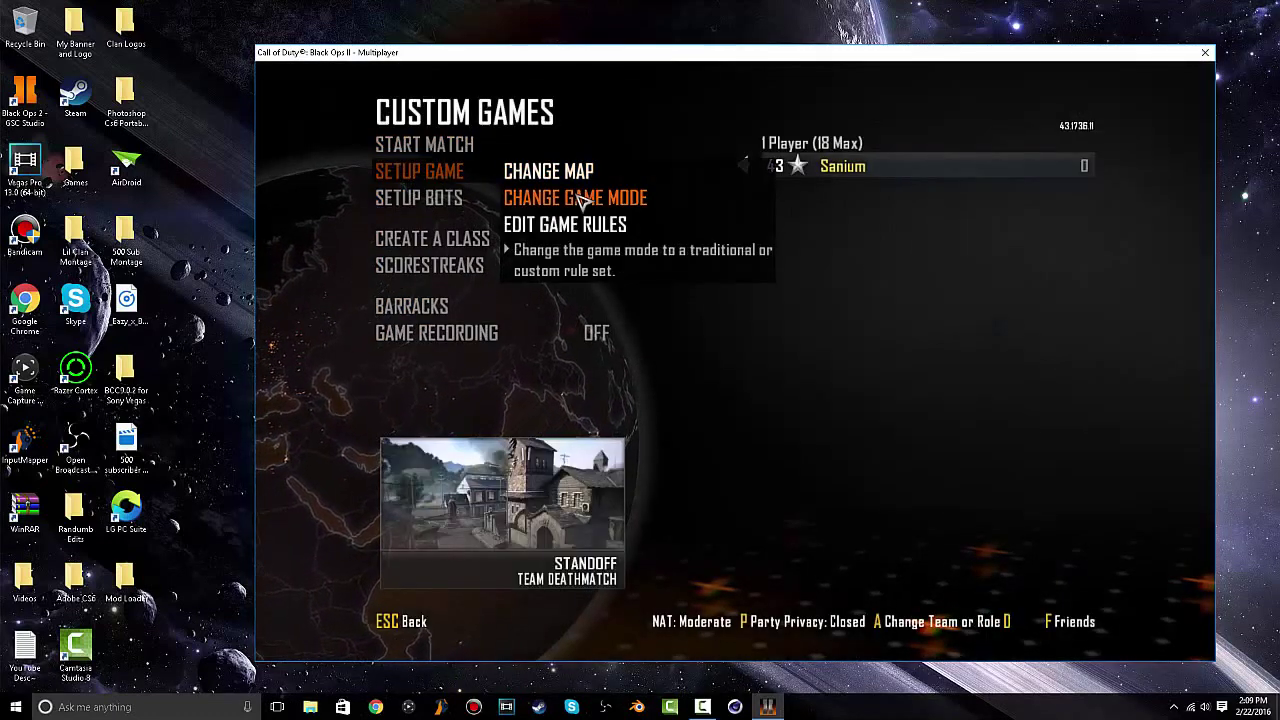
{"action": "left_click", "coordinate": [508, 197]}
{"action": "left_click", "coordinate": [407, 199]}
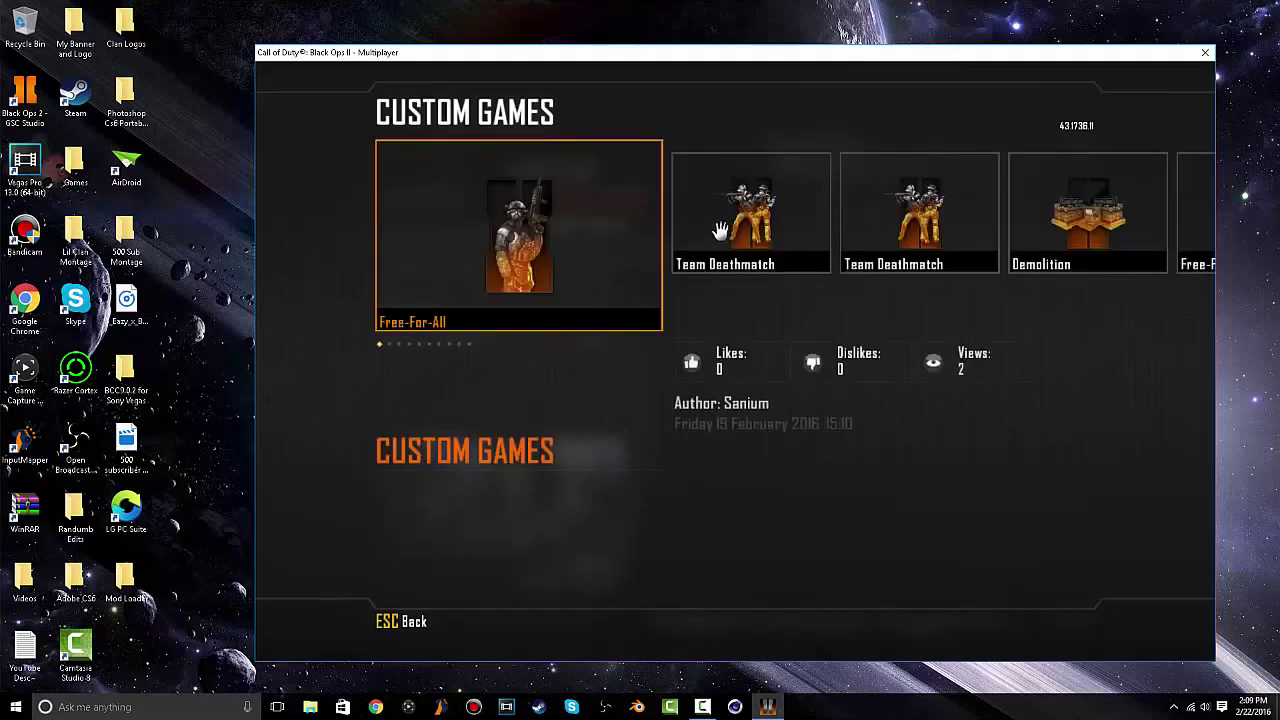
{"action": "left_click", "coordinate": [720, 232]}
{"action": "left_click", "coordinate": [342, 222]}
{"action": "left_click", "coordinate": [431, 230]}
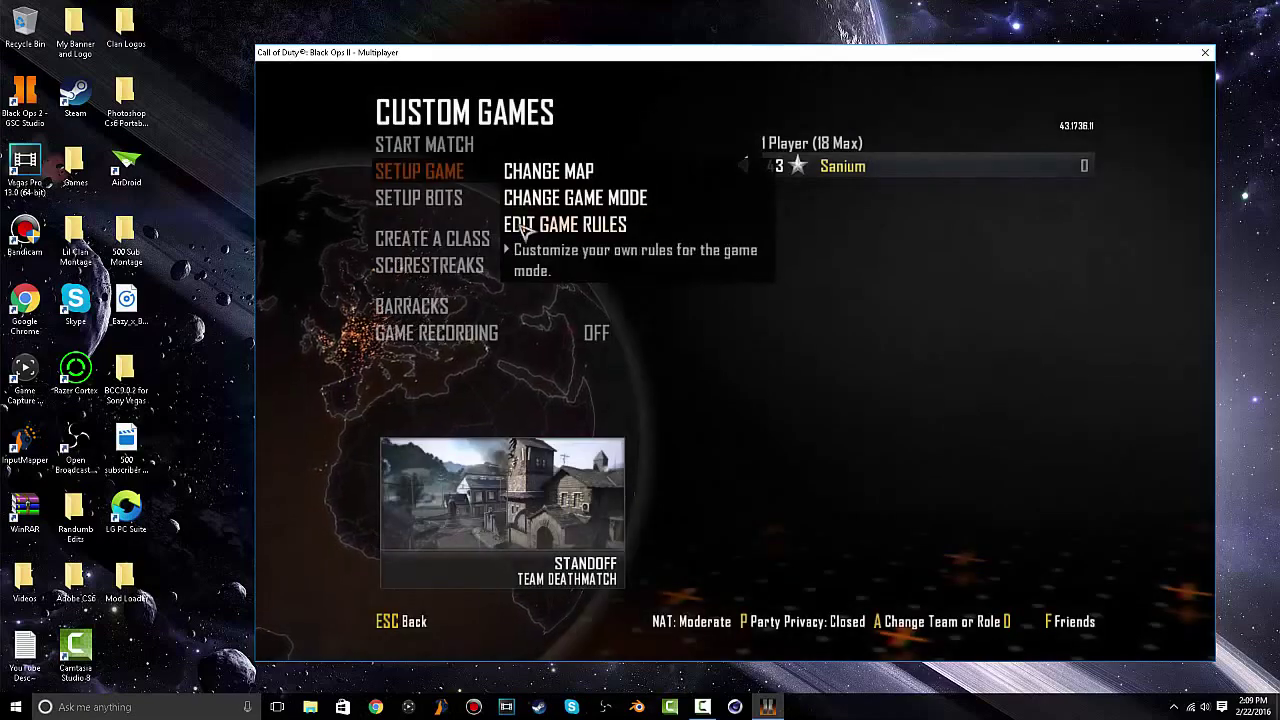
Add 11 Recruit-difficulty enemy bots and start the Standoff match.
{"action": "left_click", "coordinate": [555, 220]}
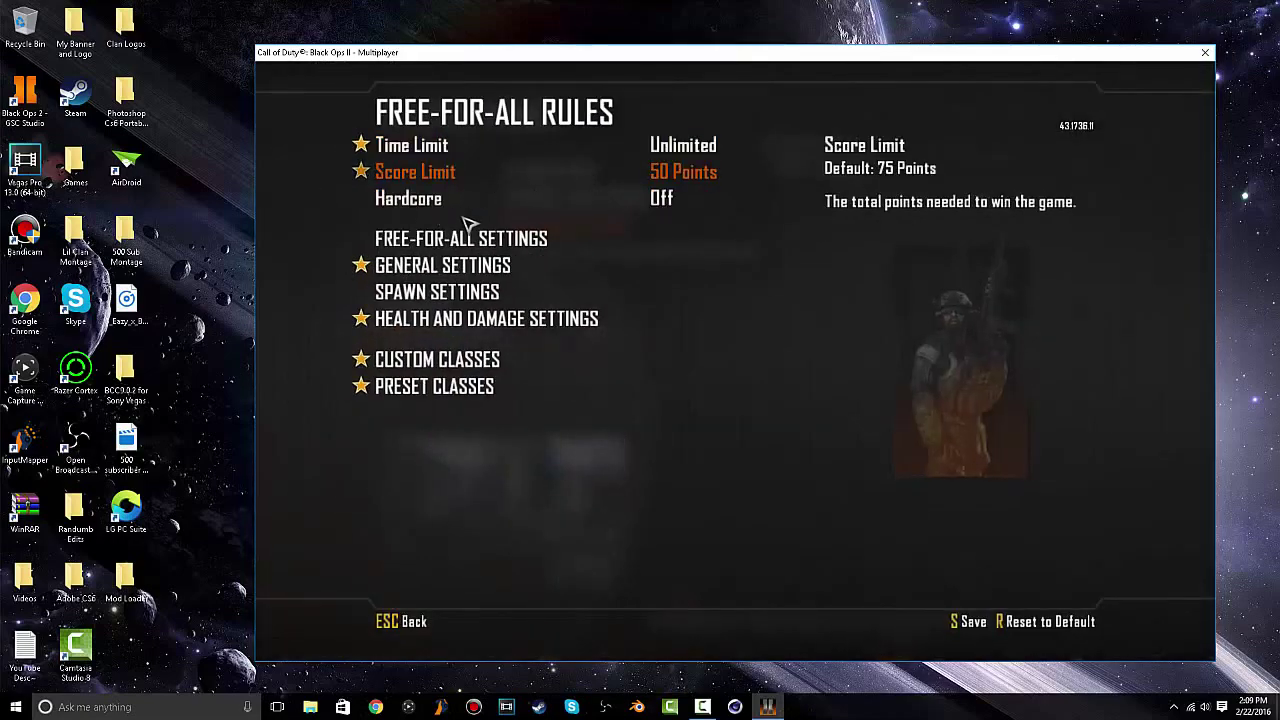
{"action": "key", "text": "Escape"}
{"action": "left_click", "coordinate": [486, 195]}
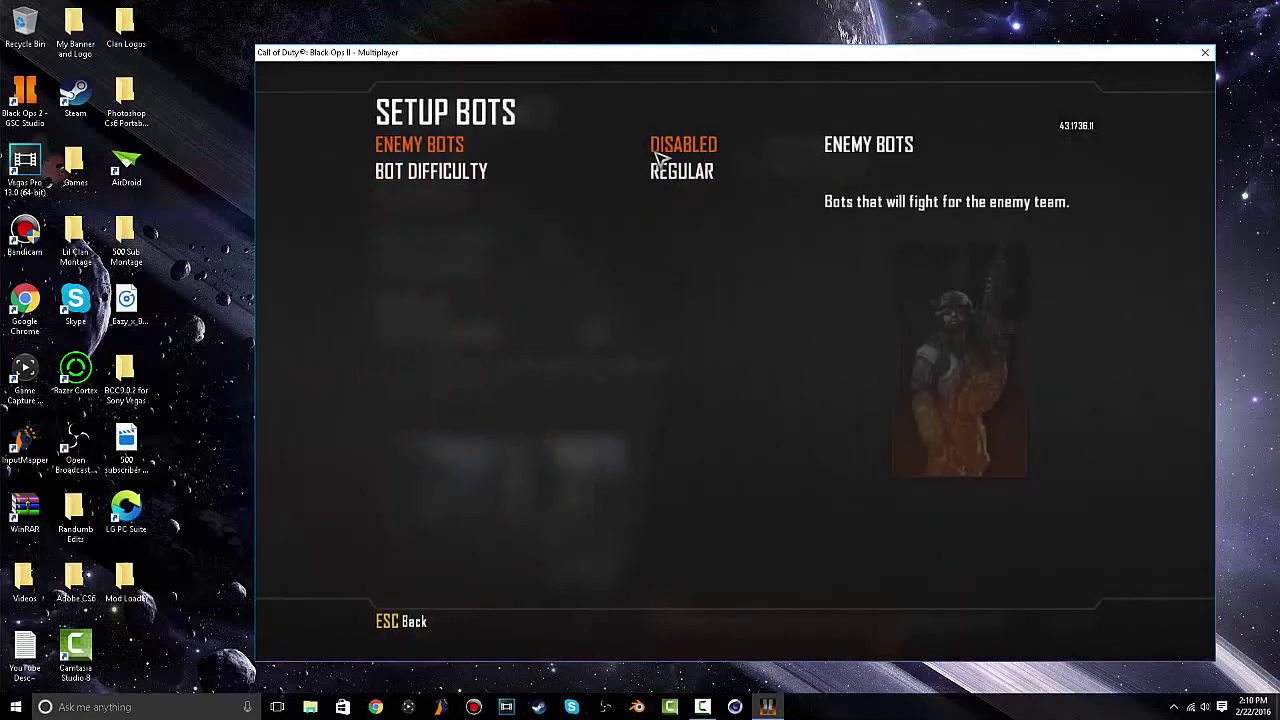
{"action": "left_click", "coordinate": [653, 147]}
{"action": "left_click", "coordinate": [660, 170]}
{"action": "key", "text": "Escape"}
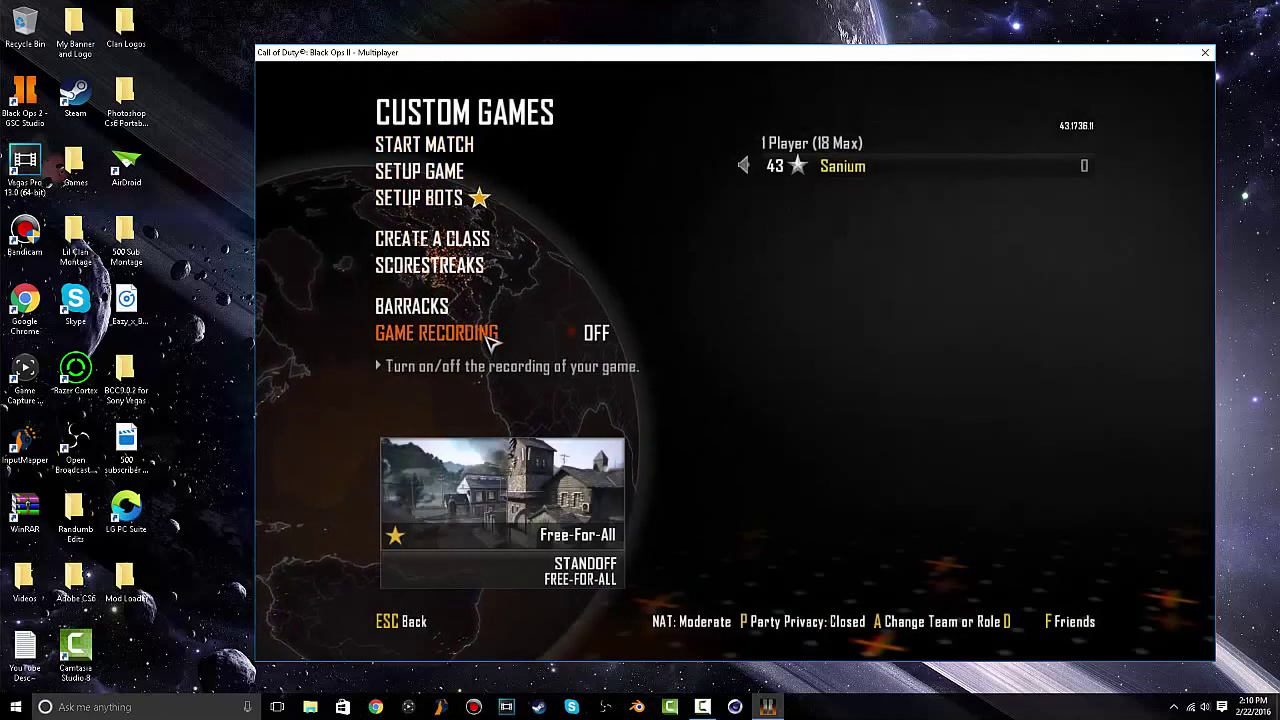
{"action": "left_click", "coordinate": [440, 145]}
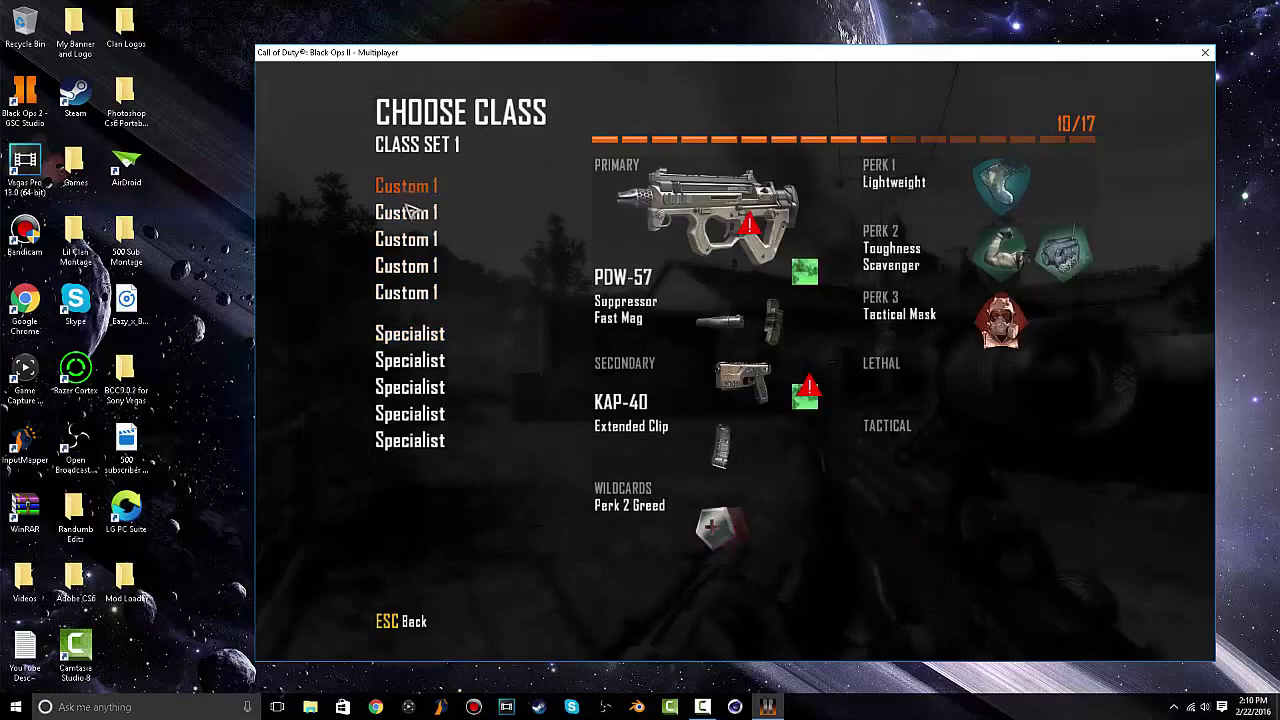
Spawn with the Ballista class, then end the match as host from the pause menu.
{"action": "left_click", "coordinate": [406, 292]}
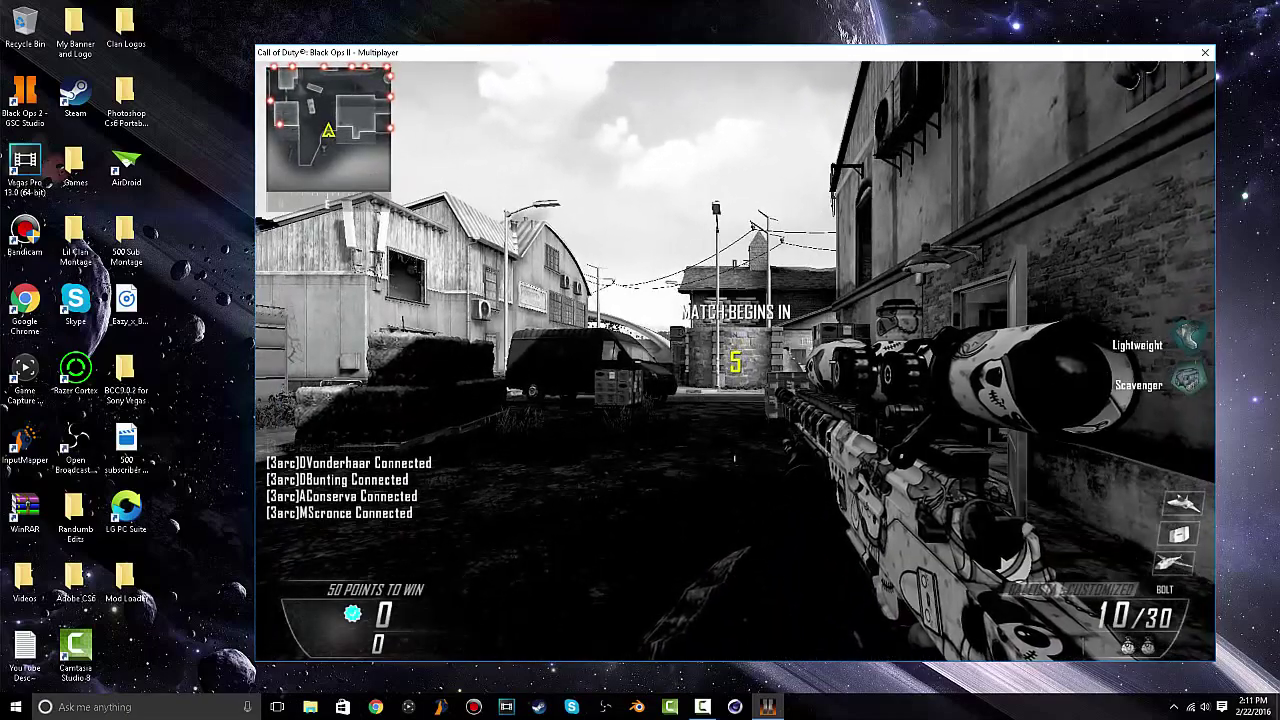
{"action": "key", "text": "Escape"}
{"action": "key", "text": "Escape"}
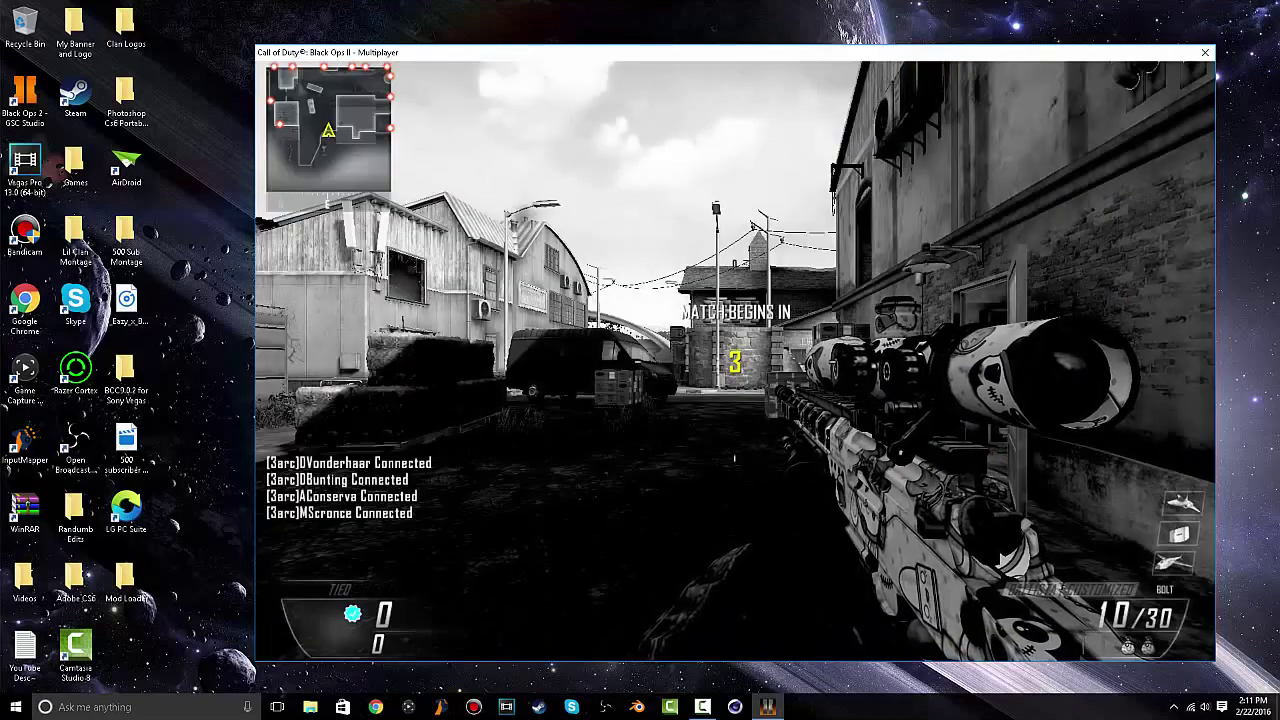
{"action": "key", "text": "Escape"}
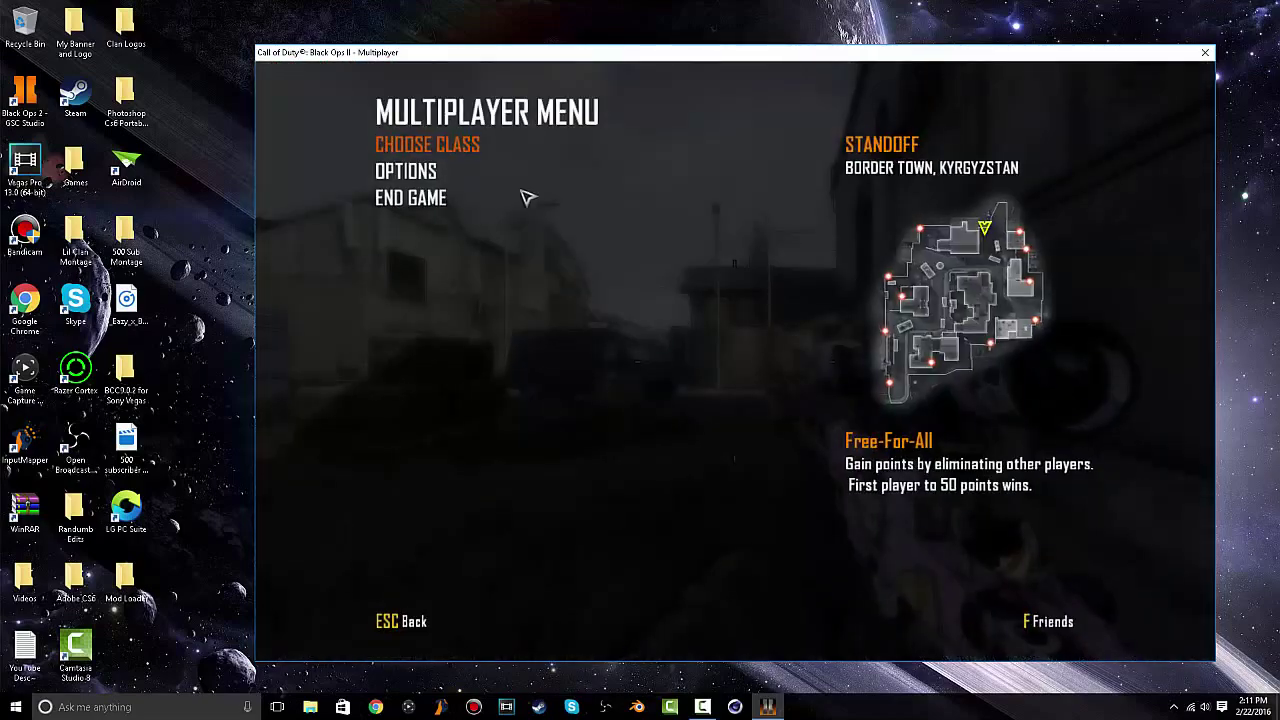
{"action": "key", "text": "Return"}
{"action": "left_click", "coordinate": [560, 418]}
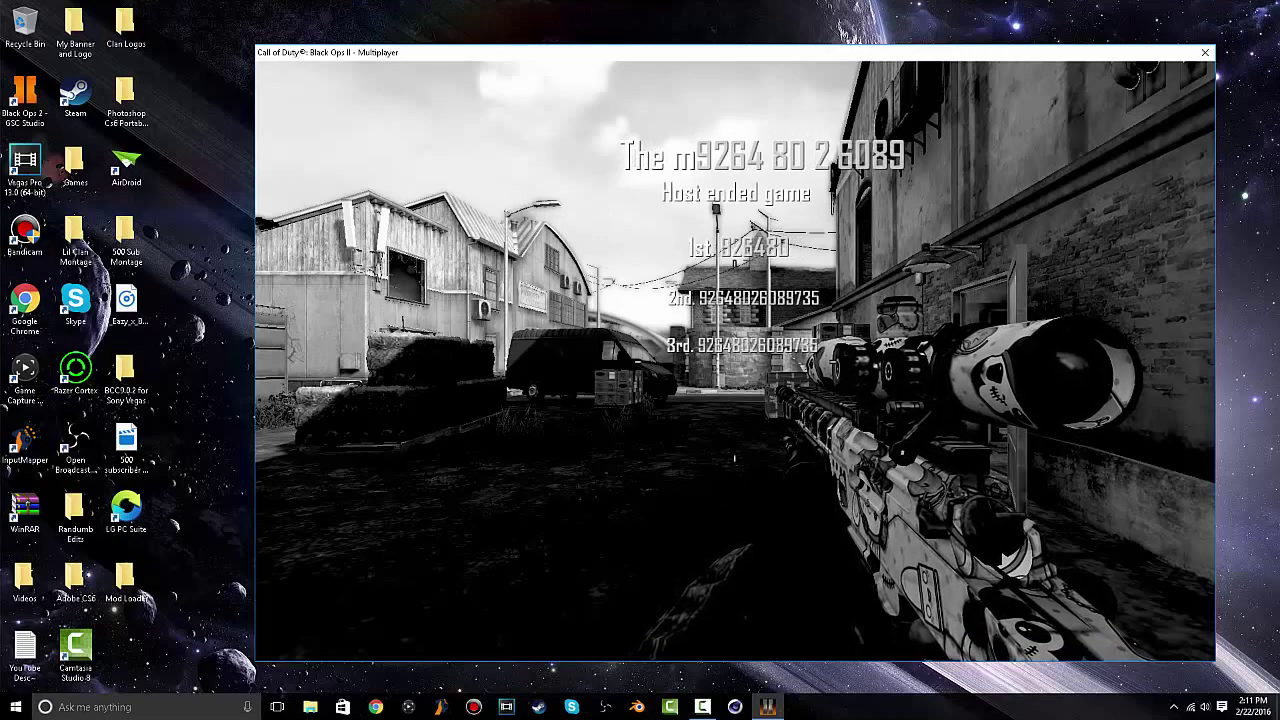
{"action": "key", "text": "super"}
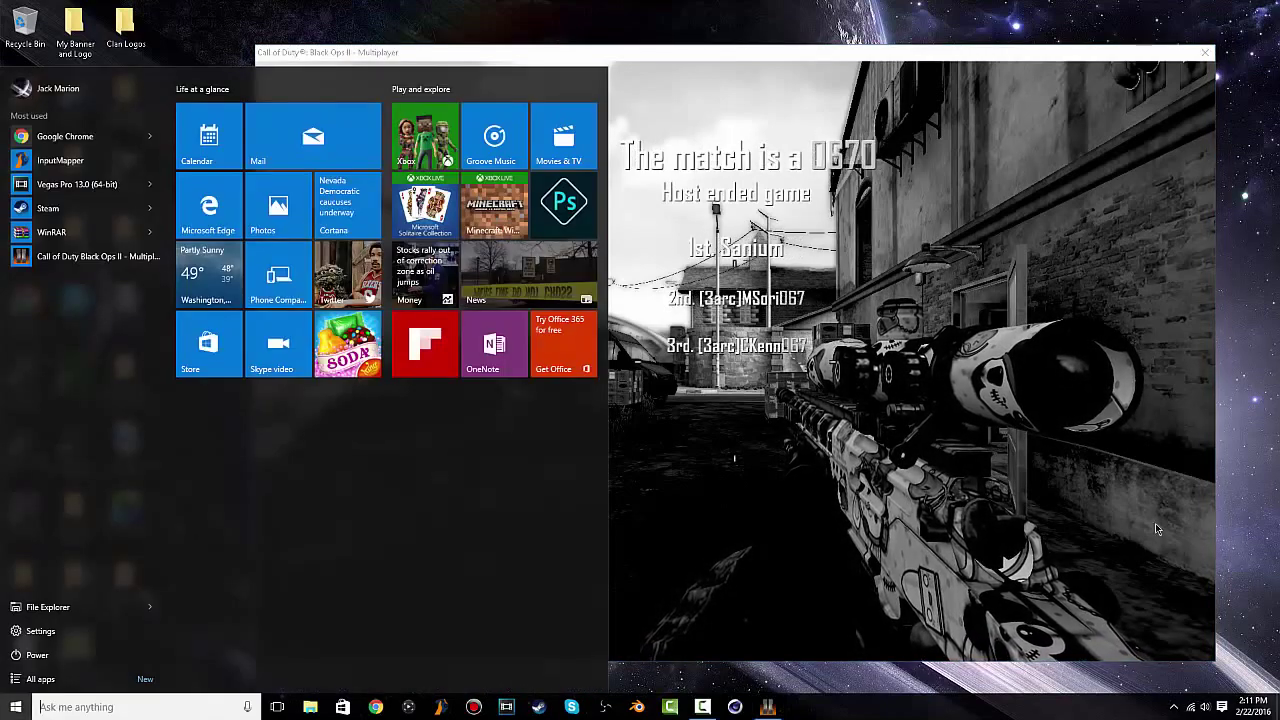
Return to the Custom Games lobby and open the Mod Loader folder window over it.
{"action": "left_click", "coordinate": [704, 708]}
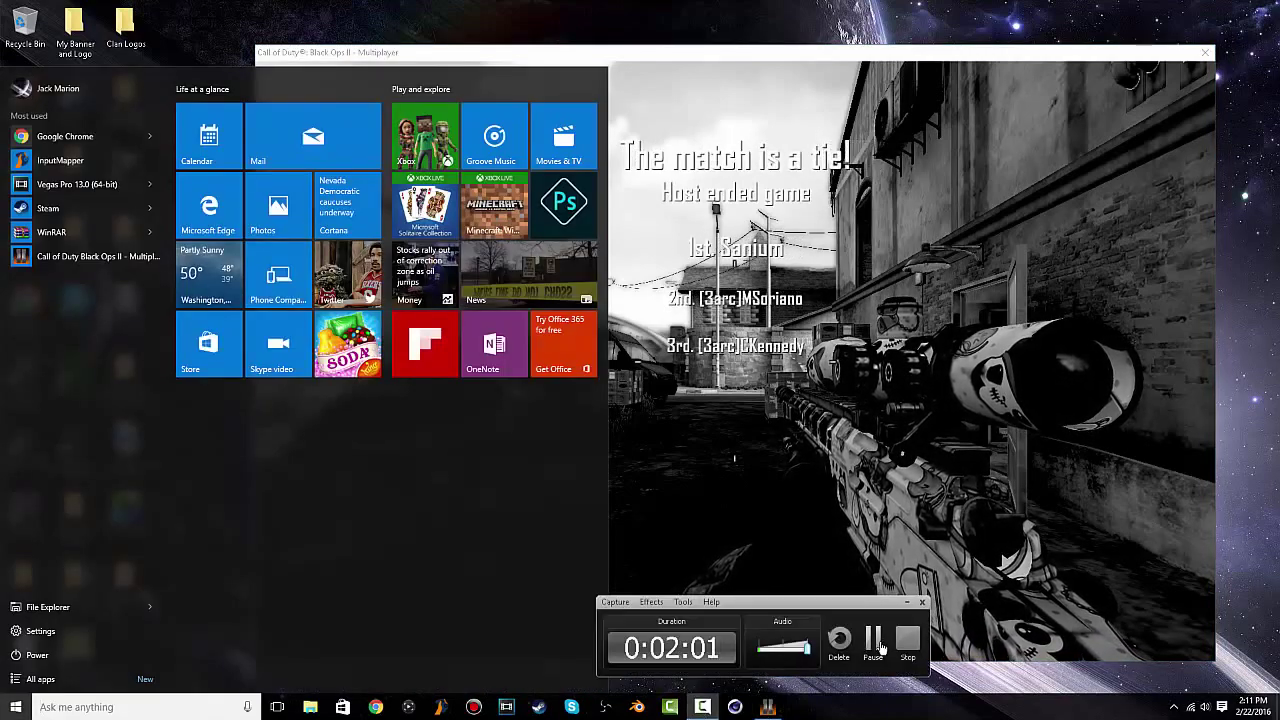
{"action": "left_click", "coordinate": [871, 466]}
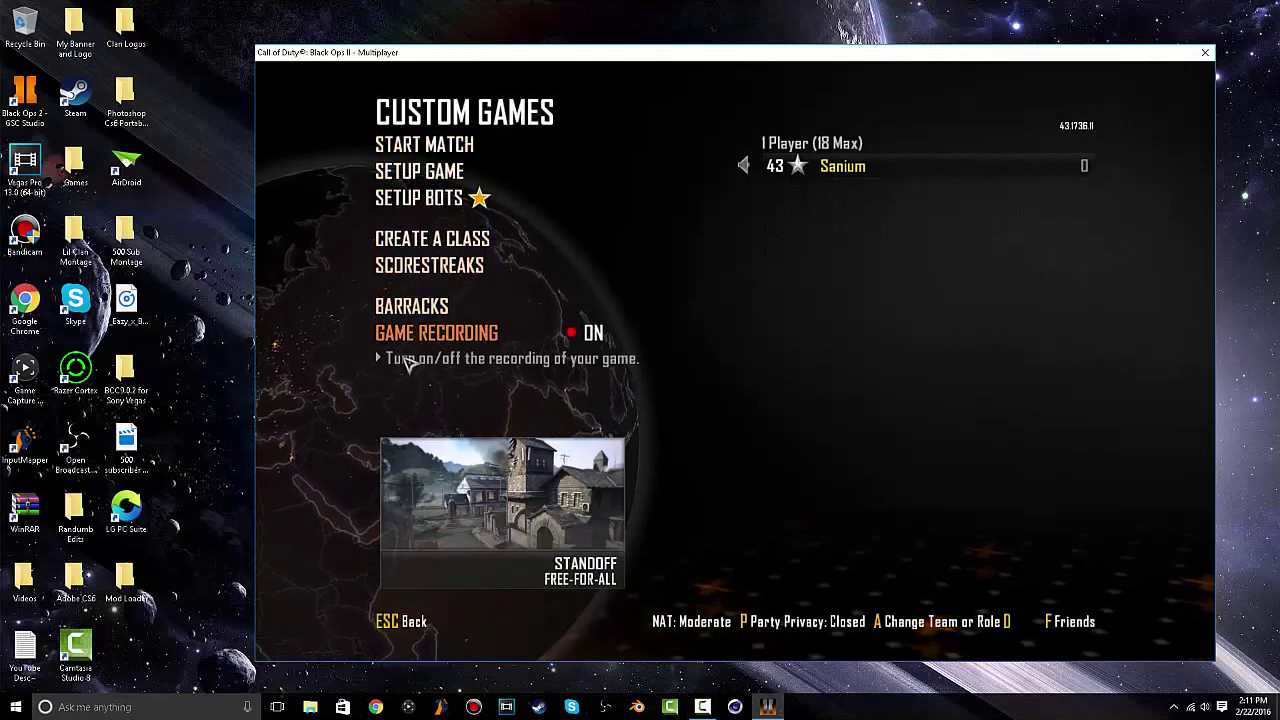
{"action": "left_click", "coordinate": [211, 517]}
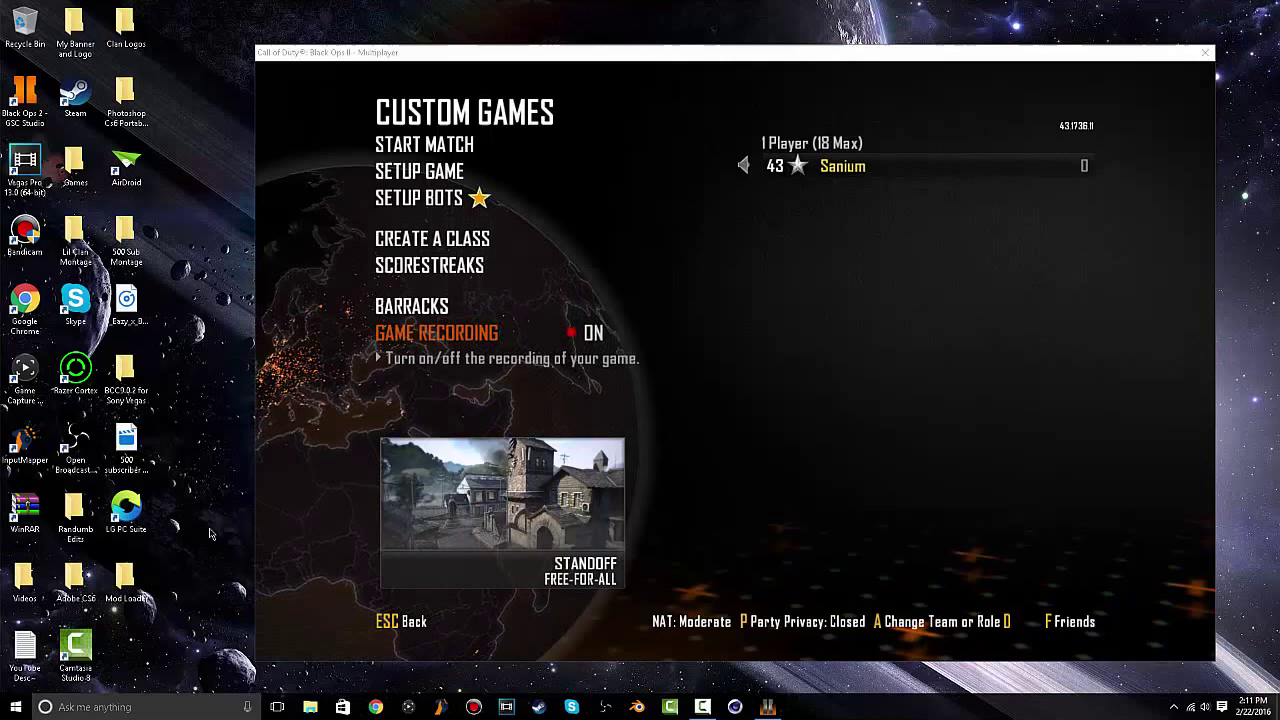
{"action": "double_click", "coordinate": [125, 585]}
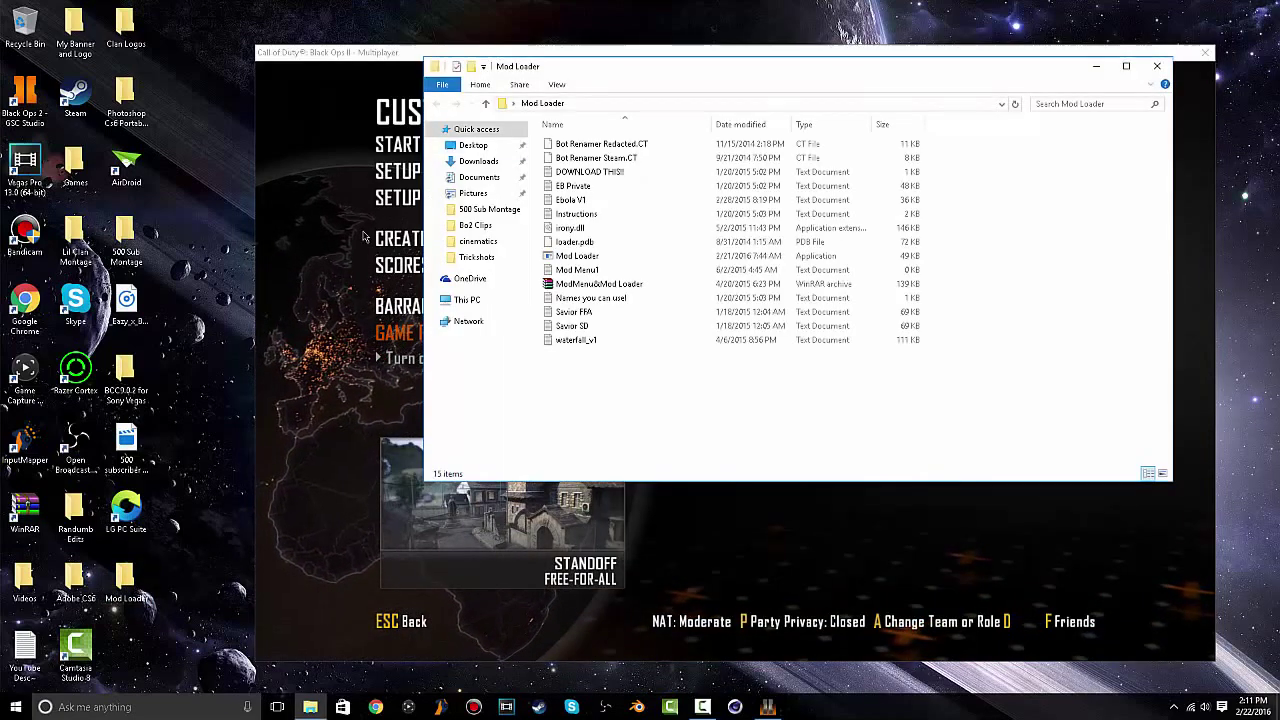
{"action": "left_click_drag", "start_coordinate": [626, 50], "coordinate": [695, 120]}
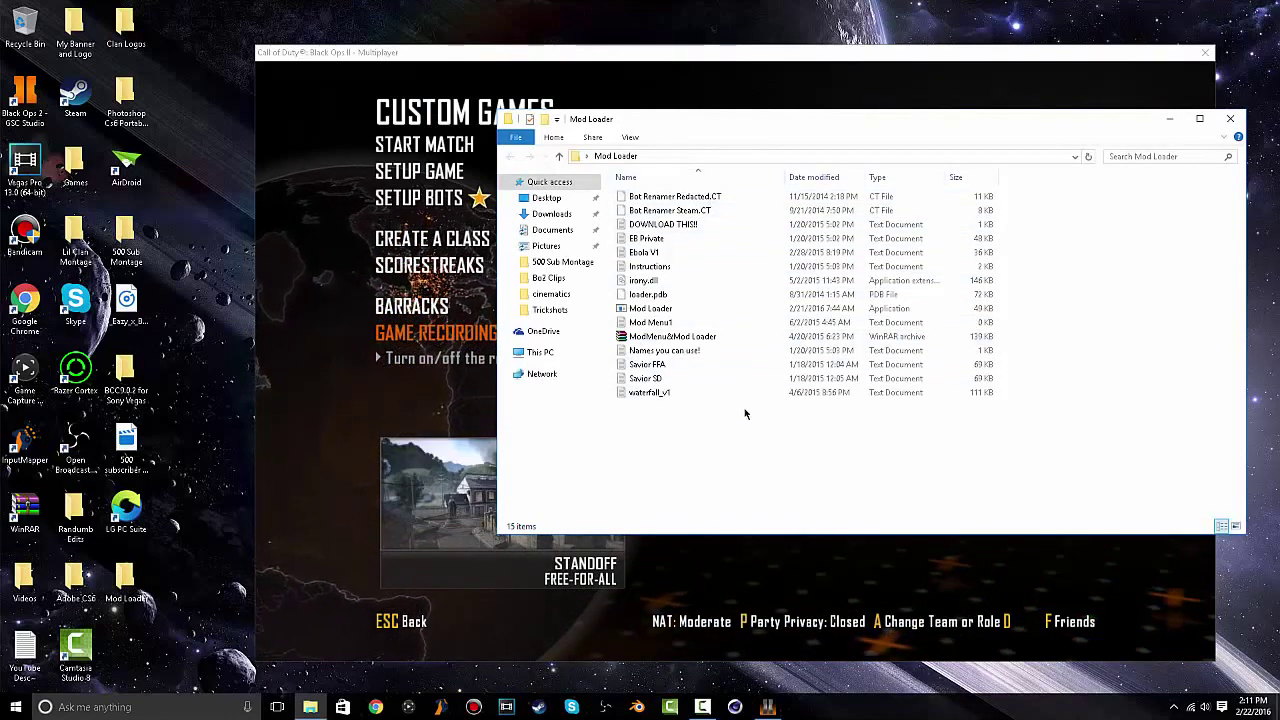
Launch Mod Loader.exe and load the waterfall_v1 script until the console confirms success.
{"action": "left_click", "coordinate": [667, 310]}
{"action": "double_click", "coordinate": [667, 310]}
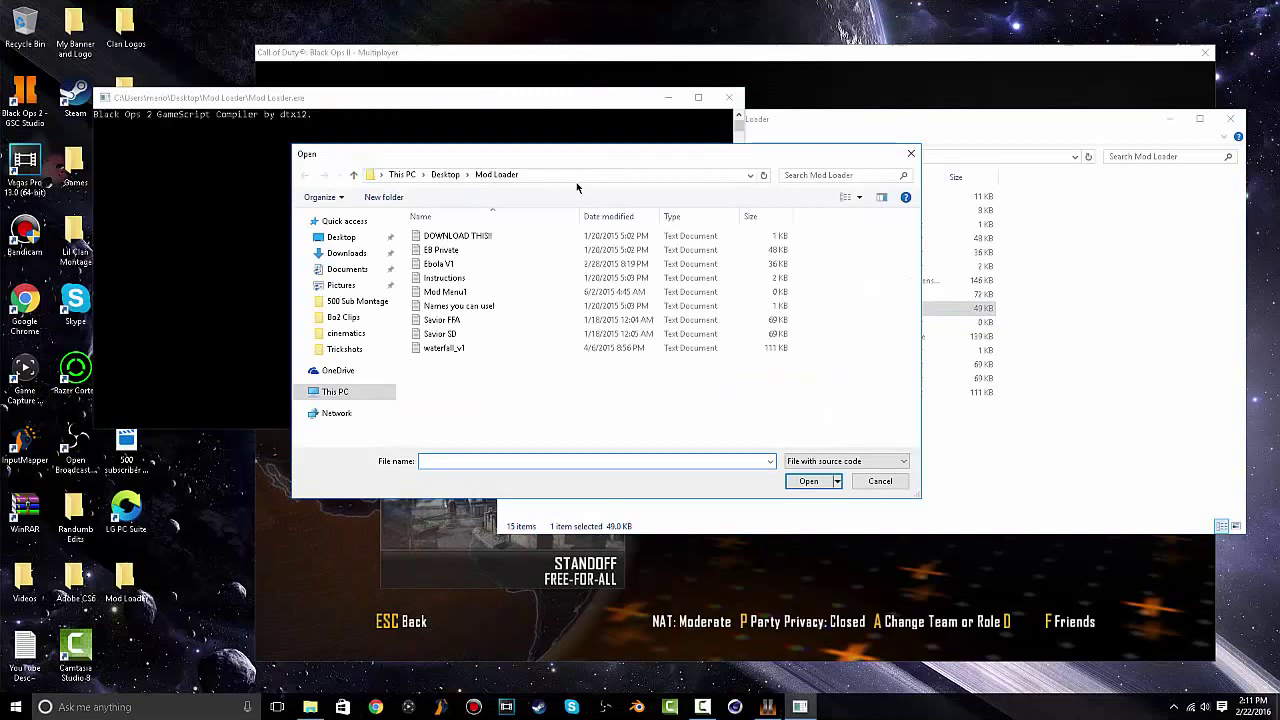
{"action": "left_click", "coordinate": [466, 350]}
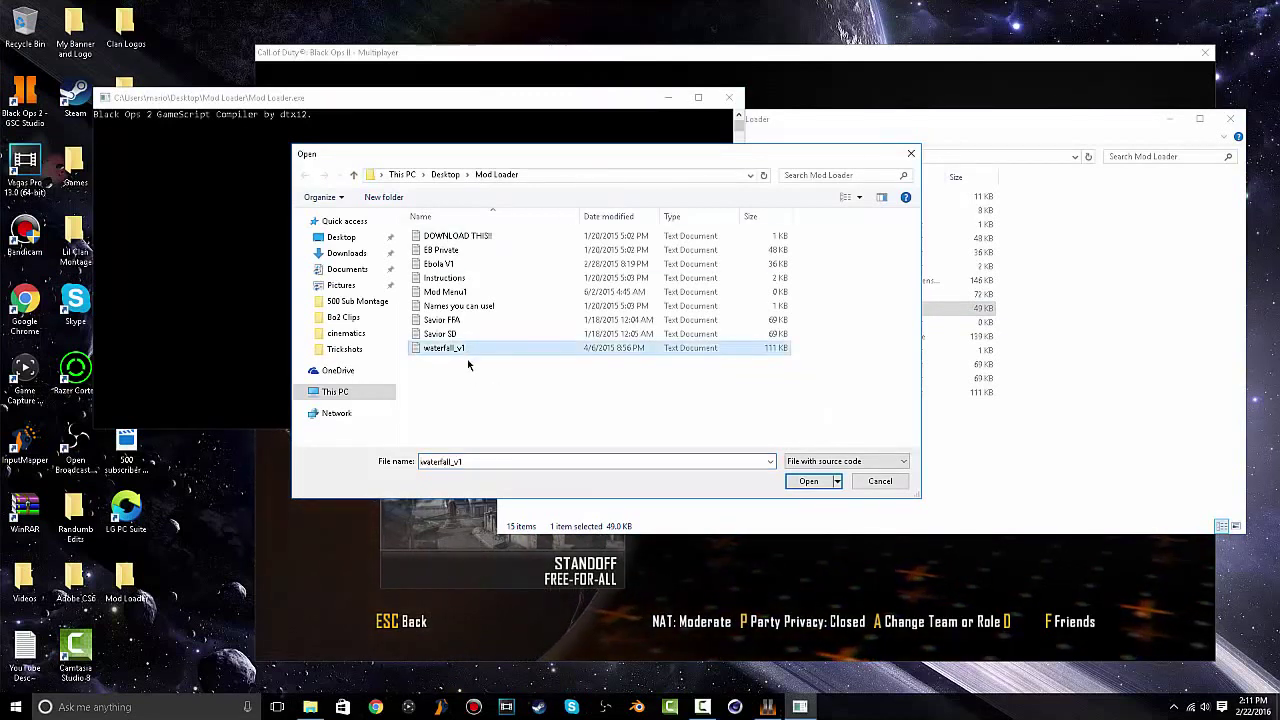
{"action": "left_click", "coordinate": [469, 365]}
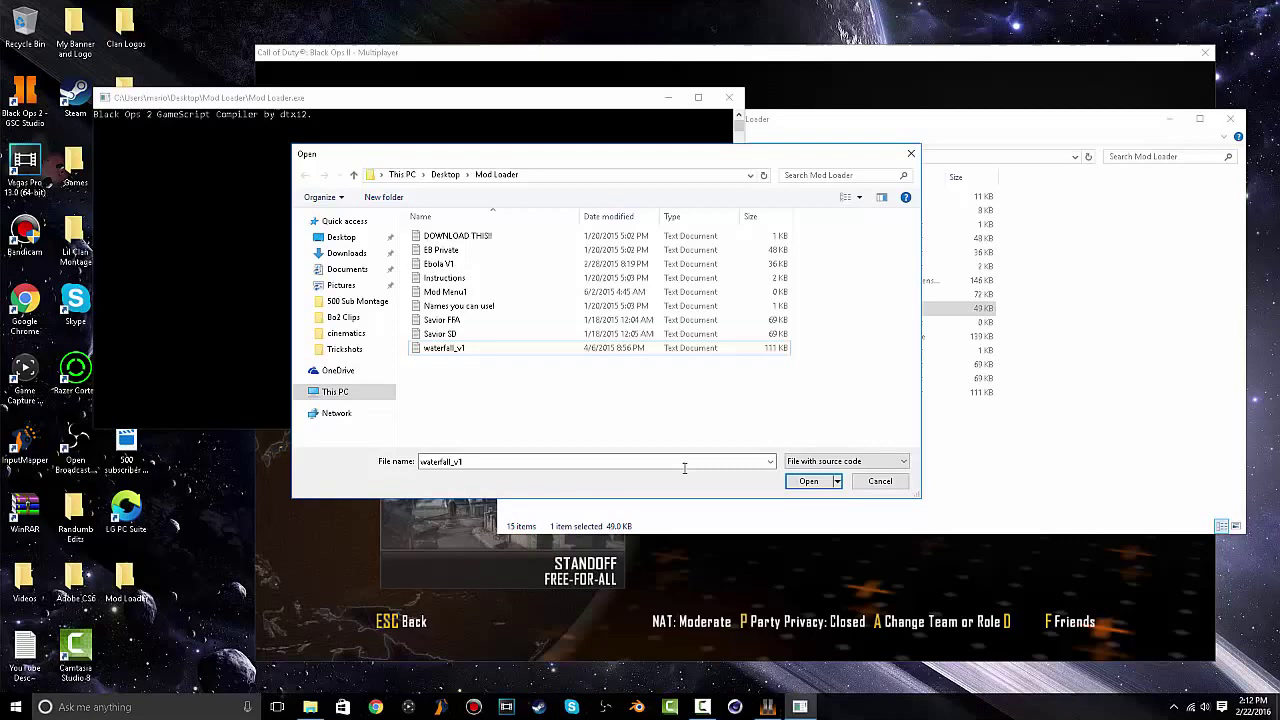
{"action": "left_click", "coordinate": [808, 481]}
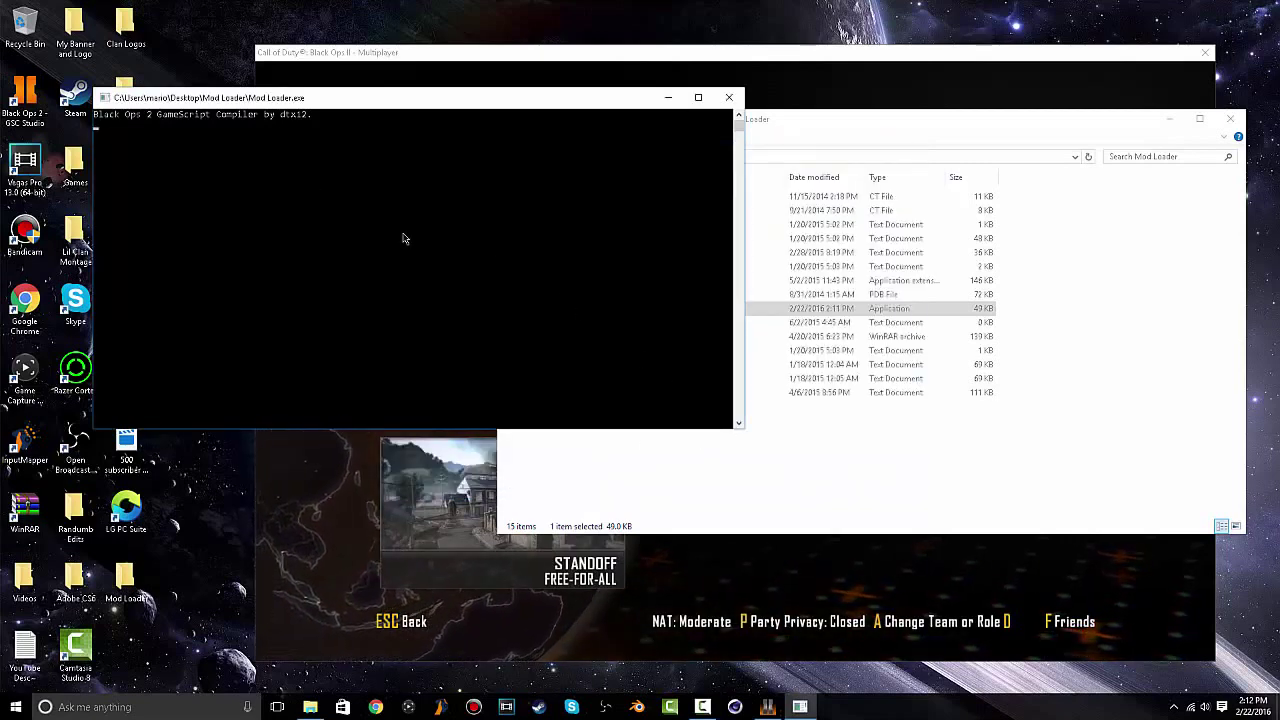
{"action": "left_click", "coordinate": [702, 711]}
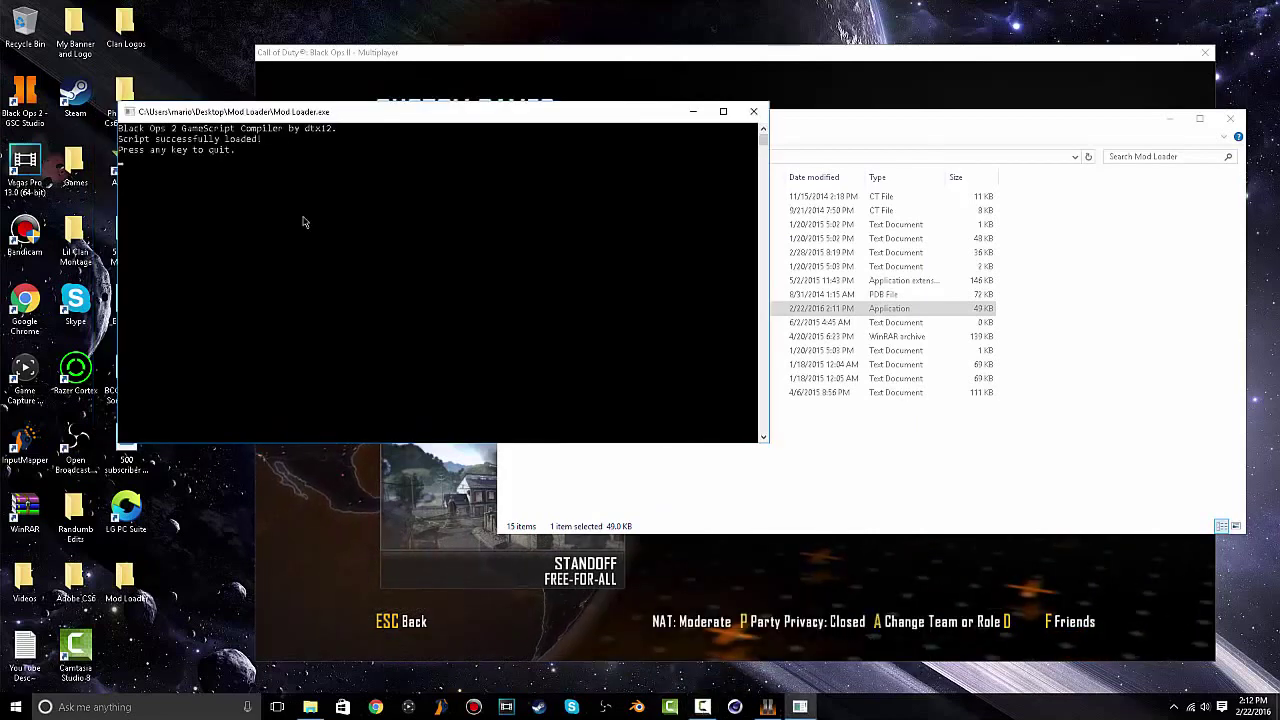
{"action": "left_click_drag", "start_coordinate": [255, 111], "coordinate": [345, 138]}
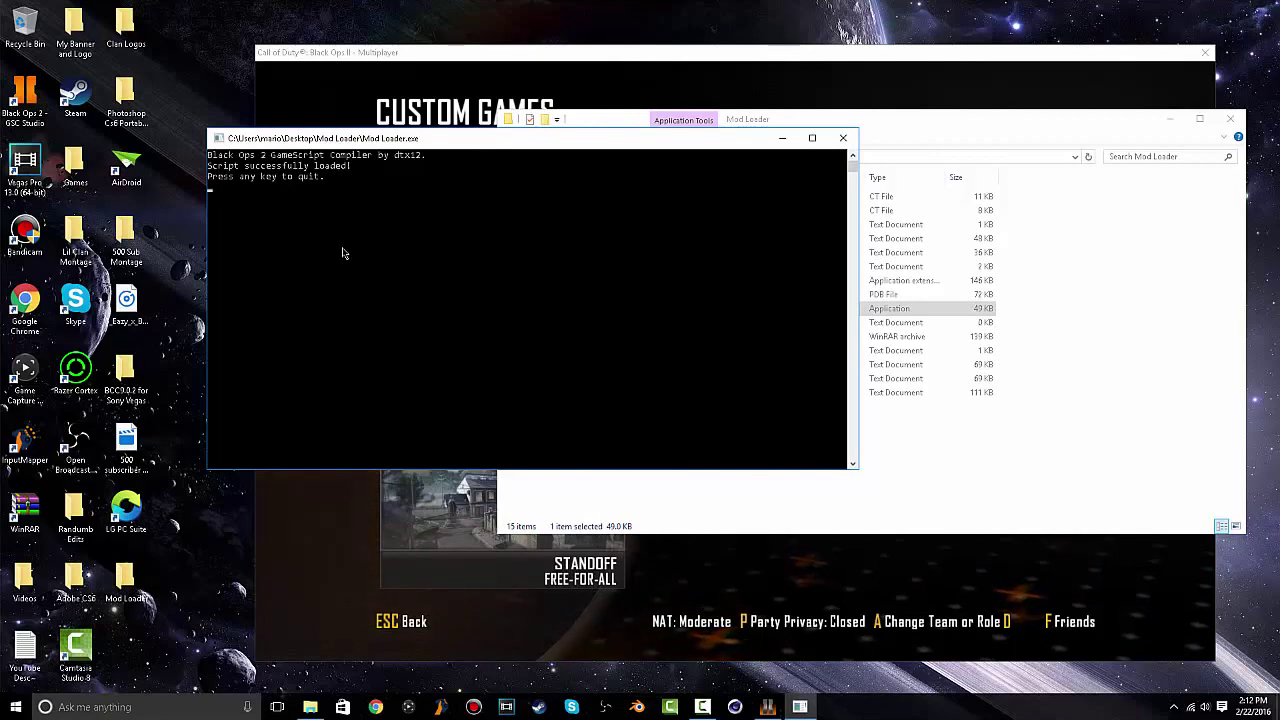
Dismiss the loader console, close the Mod Loader folder, and start the custom match.
{"action": "key", "text": "Return"}
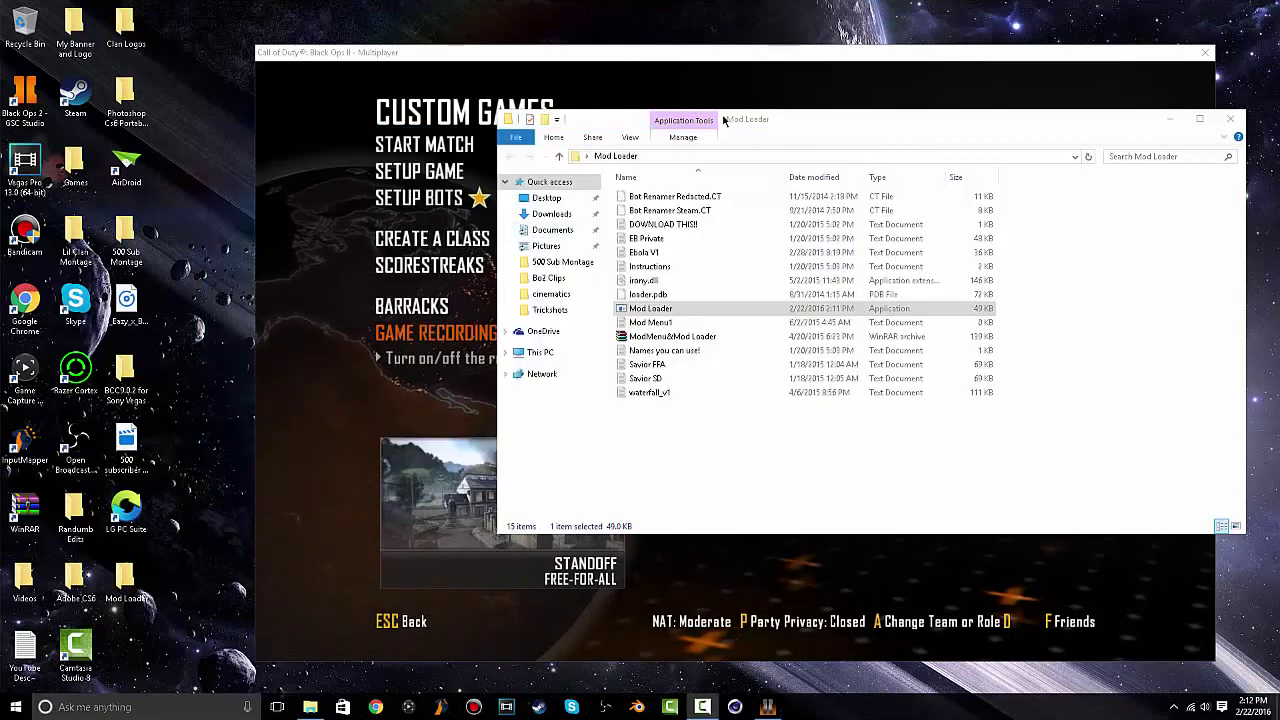
{"action": "left_click_drag", "start_coordinate": [729, 120], "coordinate": [536, 120]}
{"action": "left_click", "coordinate": [990, 120]}
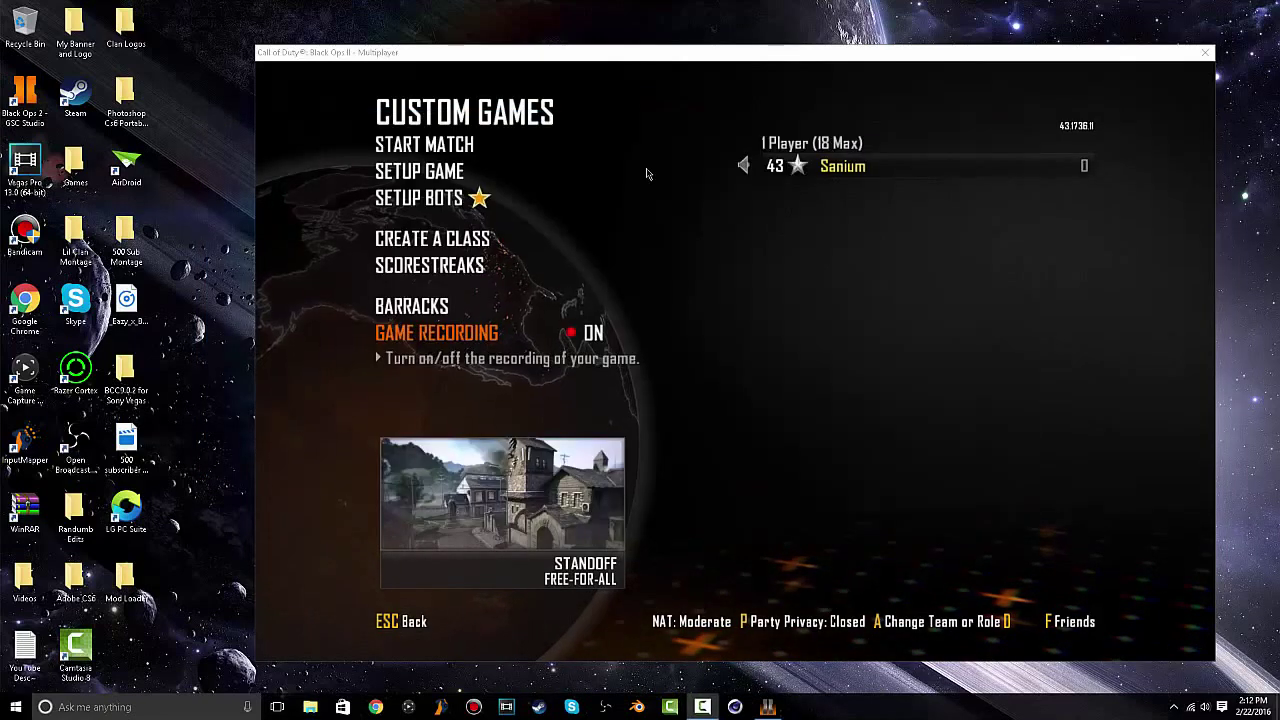
{"action": "left_click", "coordinate": [432, 147]}
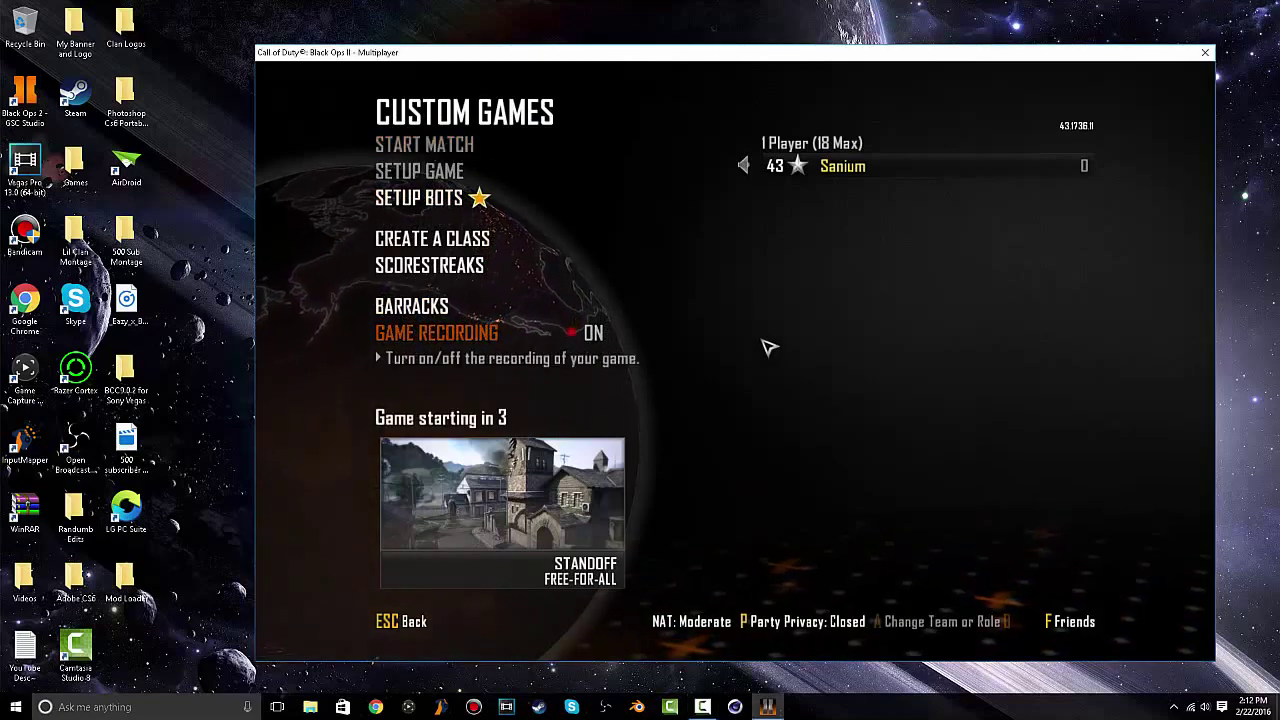
Spawn with a class and open the Waterfall mod menu with V.
{"action": "left_click", "coordinate": [705, 708]}
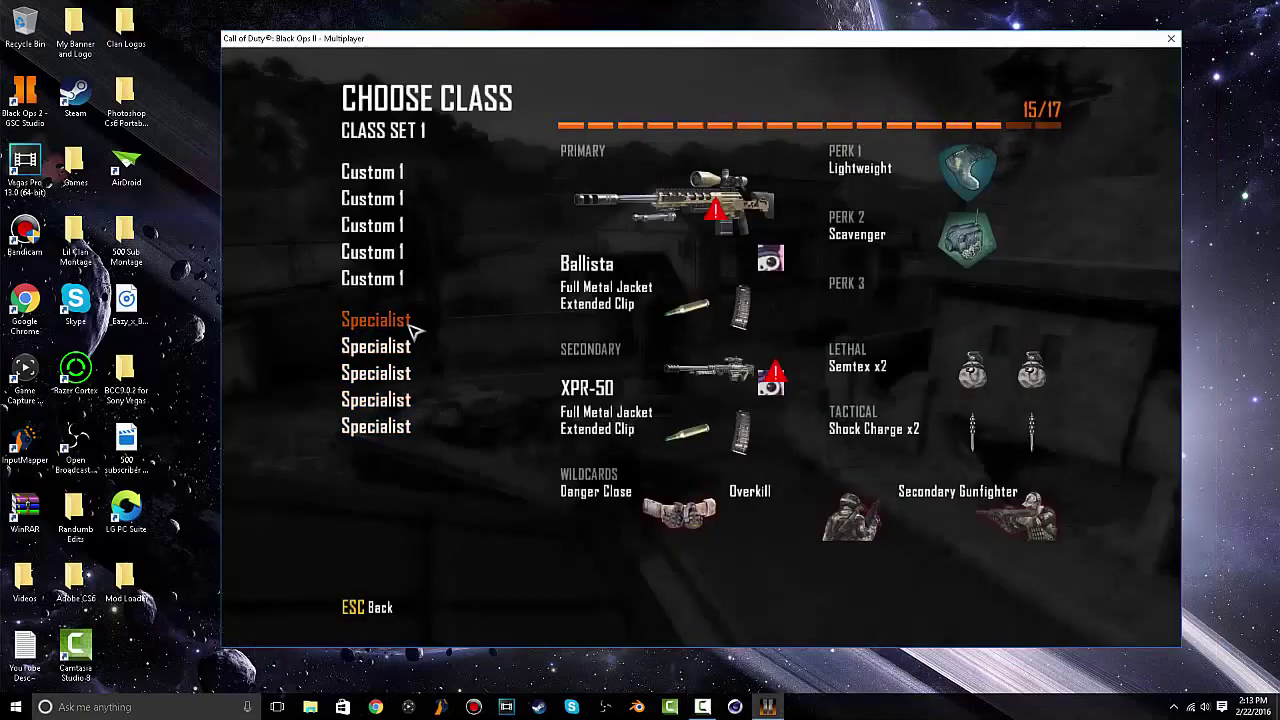
{"action": "left_click", "coordinate": [408, 323]}
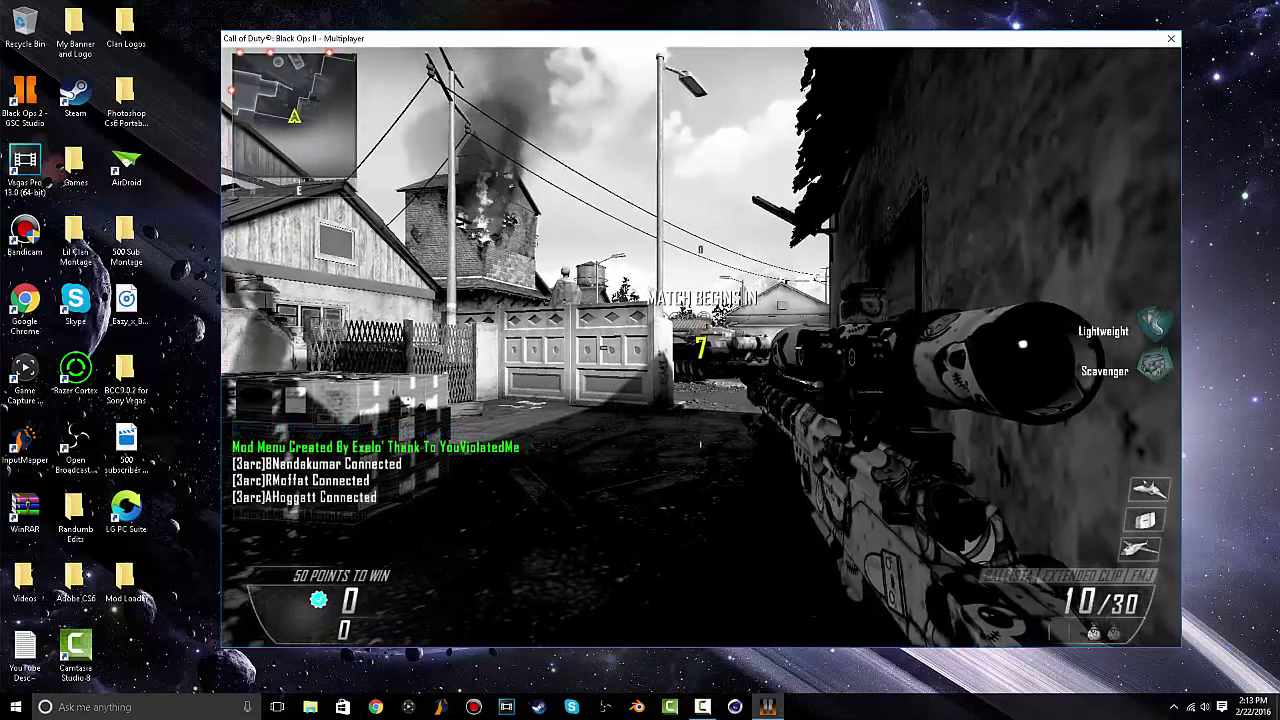
{"action": "key", "text": "v"}
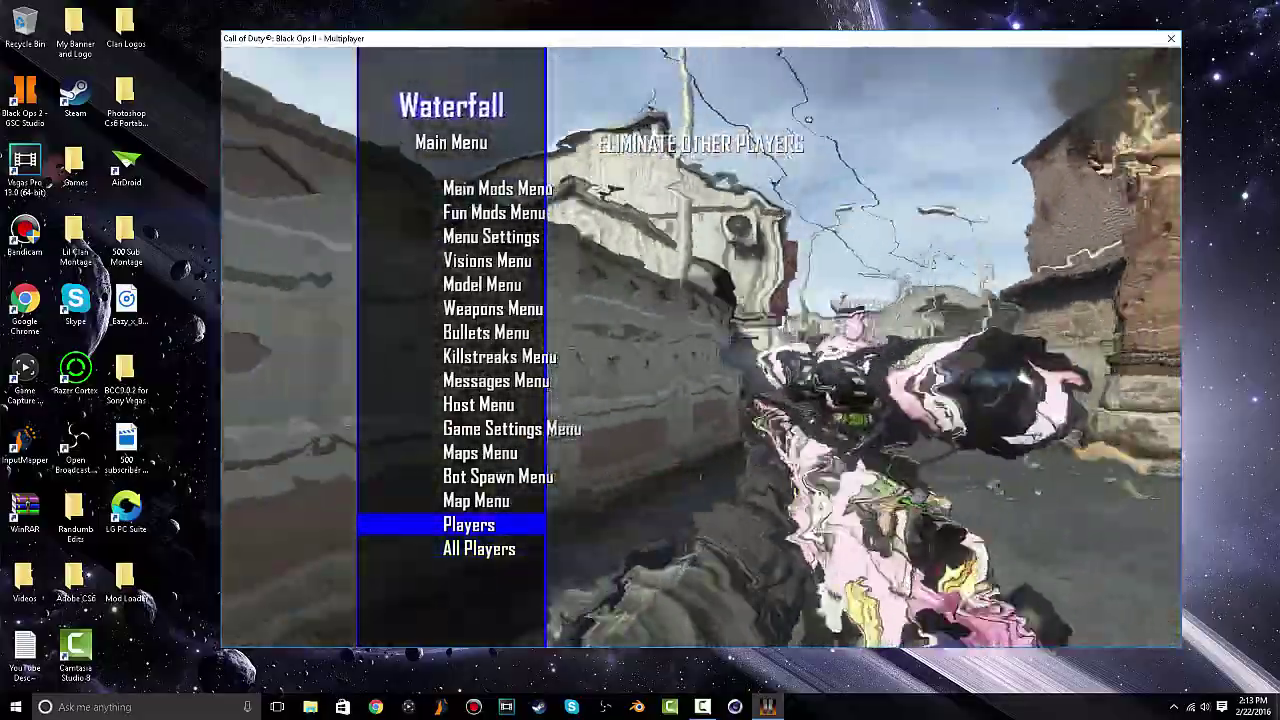
Move down the Waterfall menu to the Host Menu entry, reopening the menu with V.
{"action": "key", "text": "Down"}
{"action": "key", "text": "Down"}
{"action": "key", "text": "Down"}
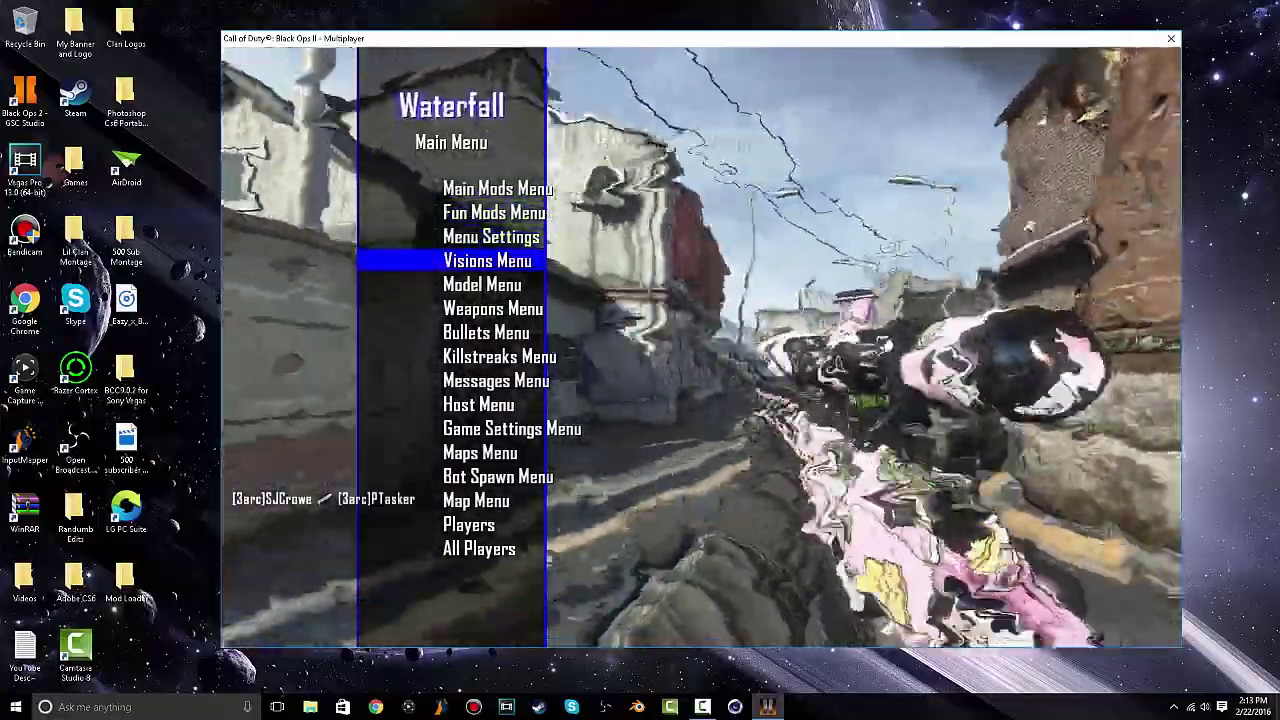
{"action": "key", "text": "Down"}
{"action": "key", "text": "Down"}
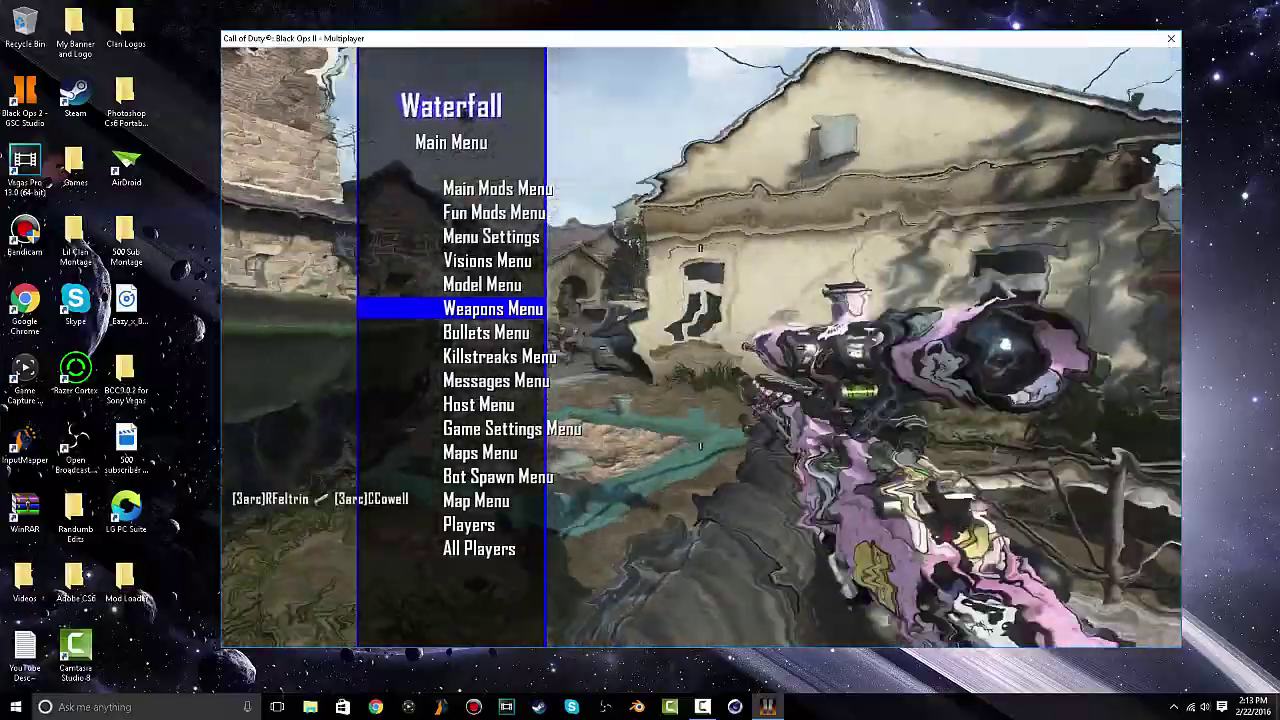
{"action": "key", "text": "Down"}
{"action": "key", "text": "Down"}
{"action": "key", "text": "Down"}
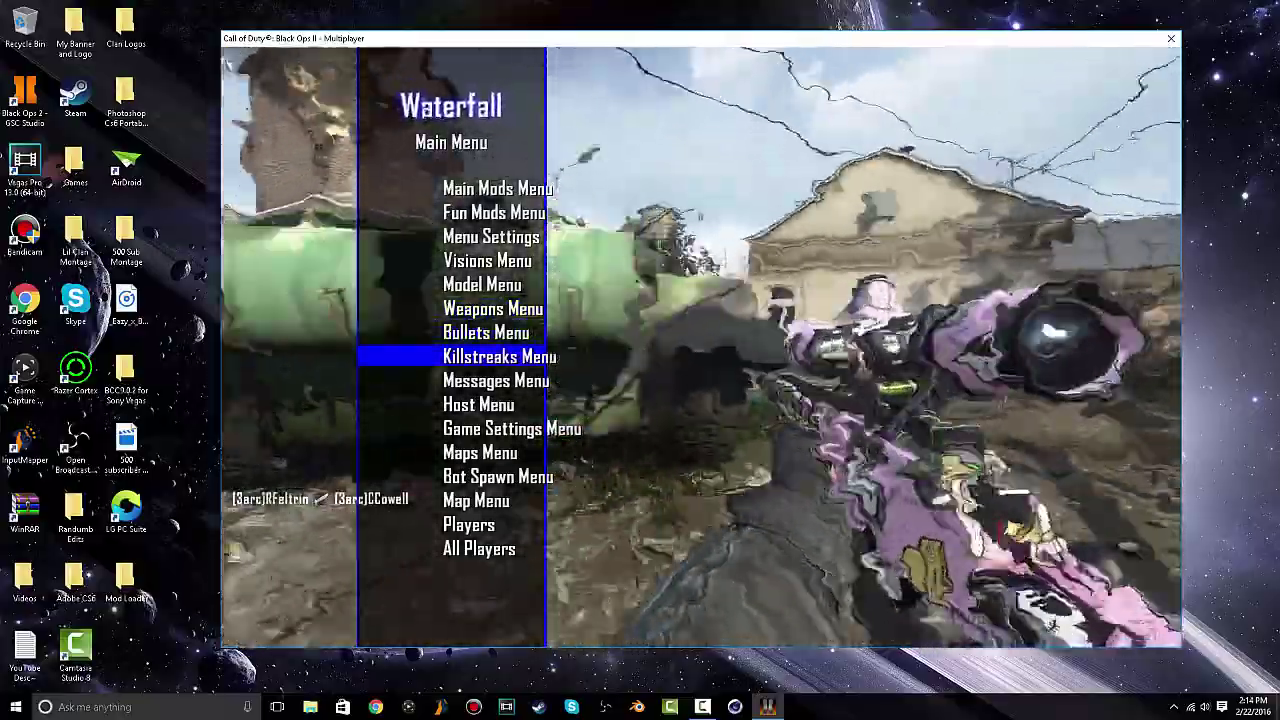
{"action": "key", "text": "Down"}
{"action": "key", "text": "v"}
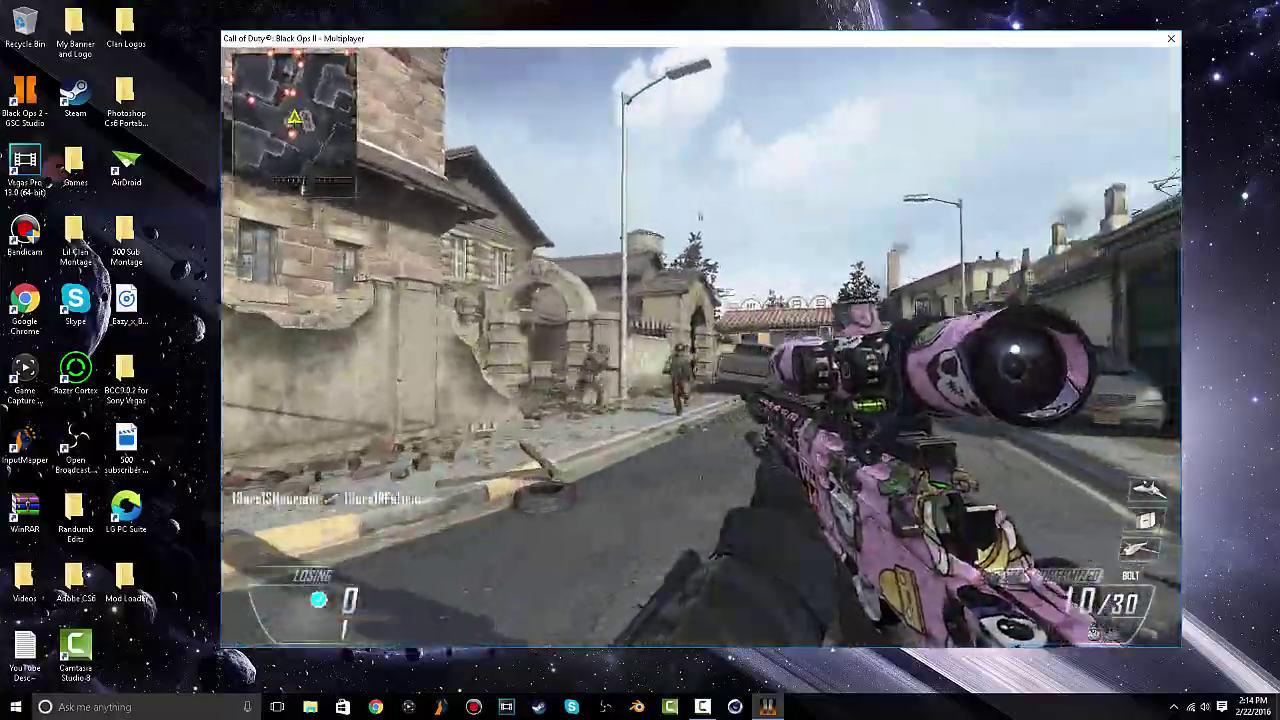
{"action": "key", "text": "v"}
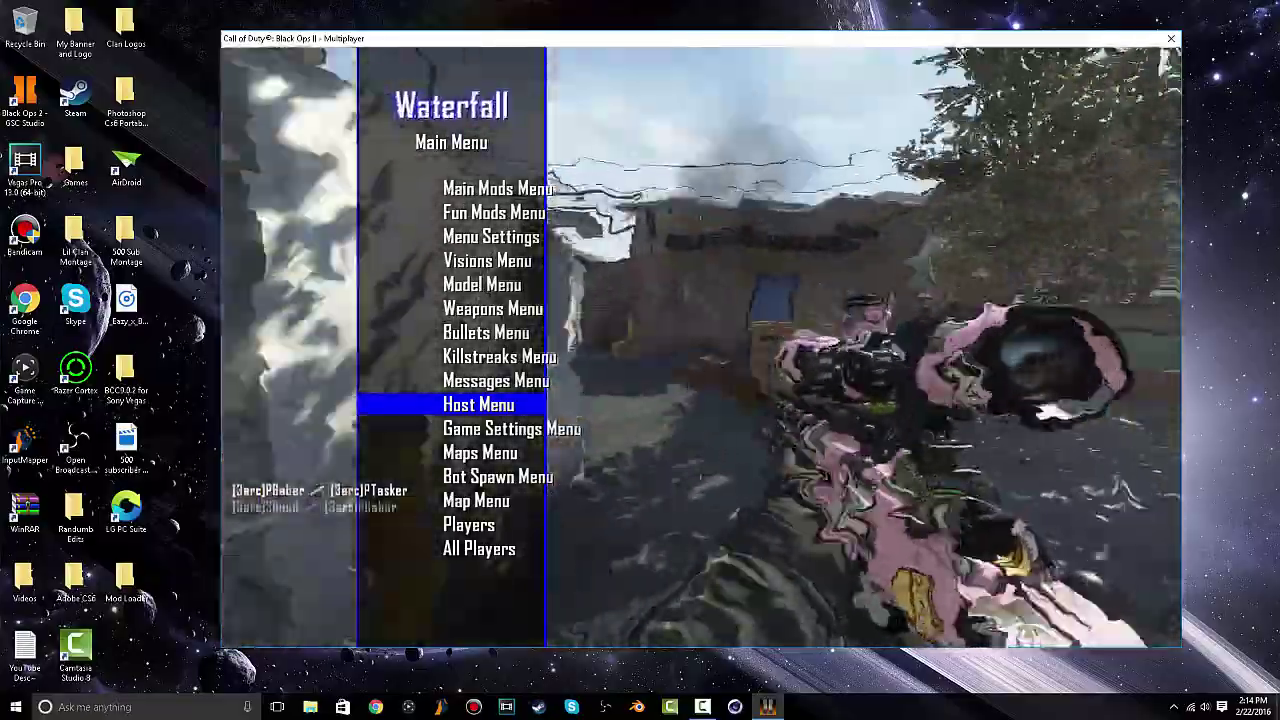
Enter the Host Menu and switch Unfair Aimbot on.
{"action": "key", "text": "f"}
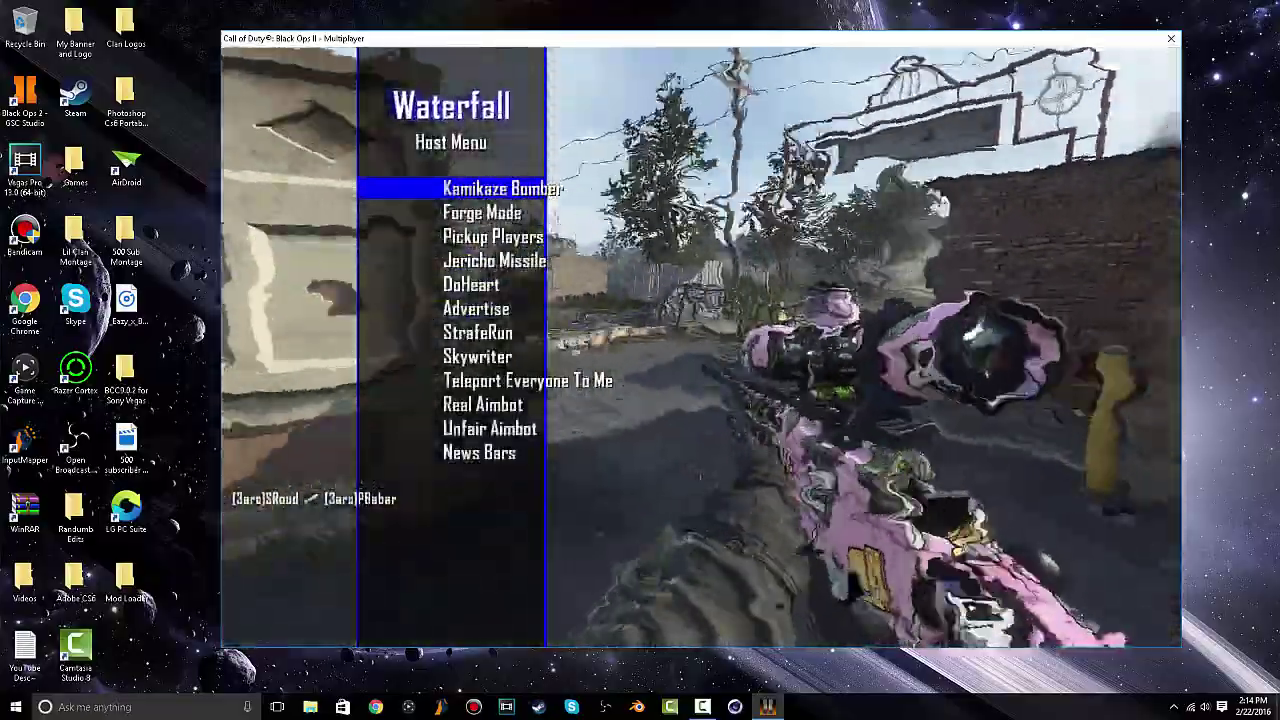
{"action": "key", "text": "Down"}
{"action": "key", "text": "Down"}
{"action": "key", "text": "Down"}
{"action": "key", "text": "Down"}
{"action": "key", "text": "Down"}
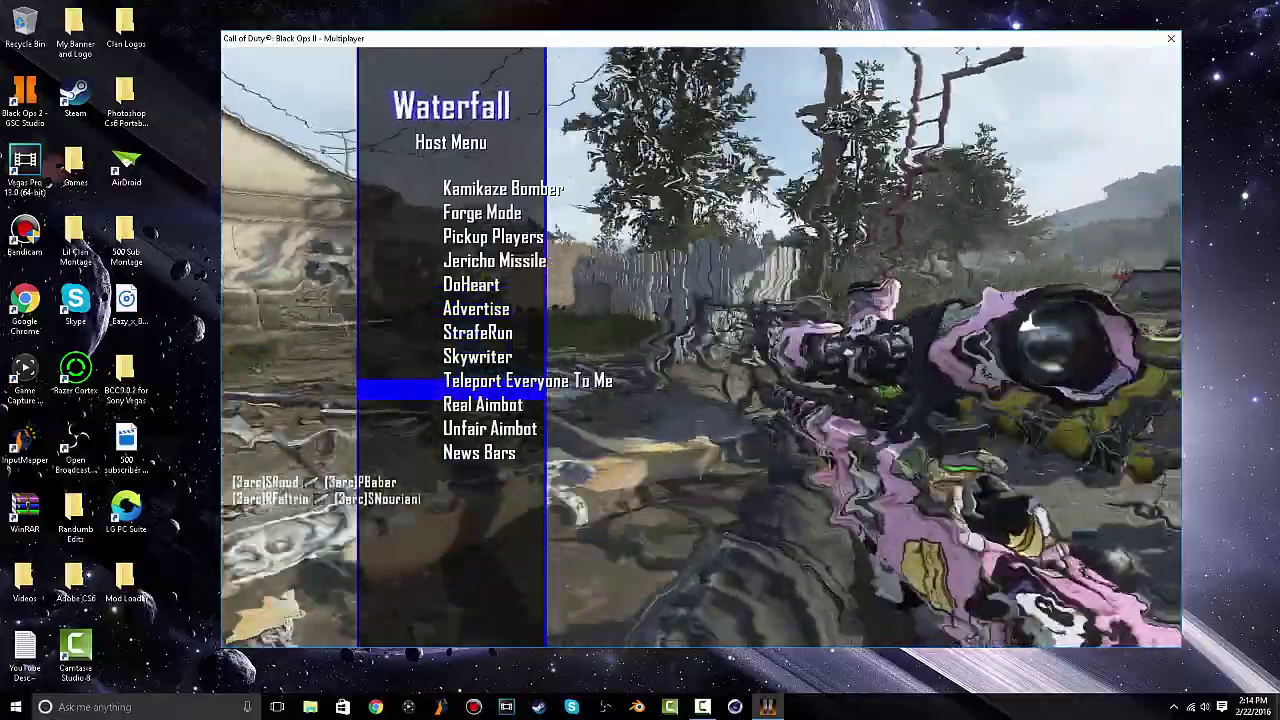
{"action": "key", "text": "Down"}
{"action": "key", "text": "Down"}
{"action": "key", "text": "f"}
{"action": "key", "text": "Tab"}
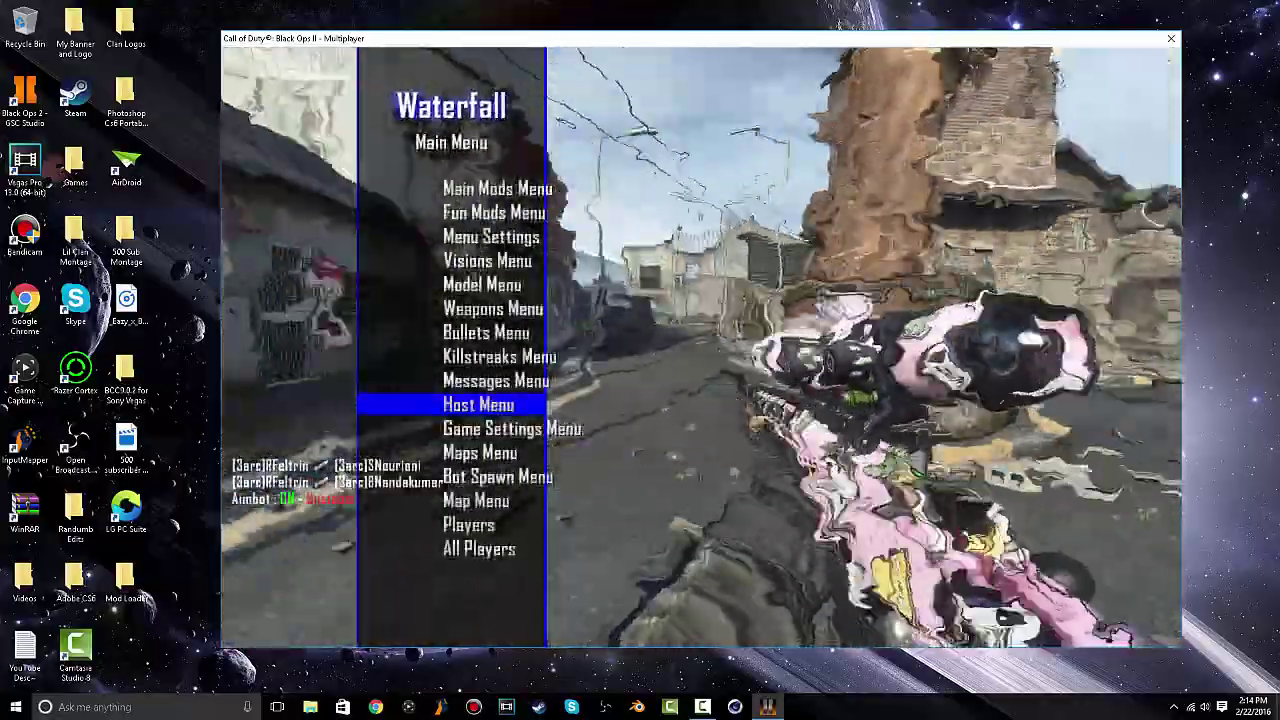
Close the mod menu and fire scoped shots so the aimbot lands headshot kills.
{"action": "key", "text": "e"}
{"action": "right_click", "coordinate": [700, 345]}
{"action": "left_click", "coordinate": [700, 345]}
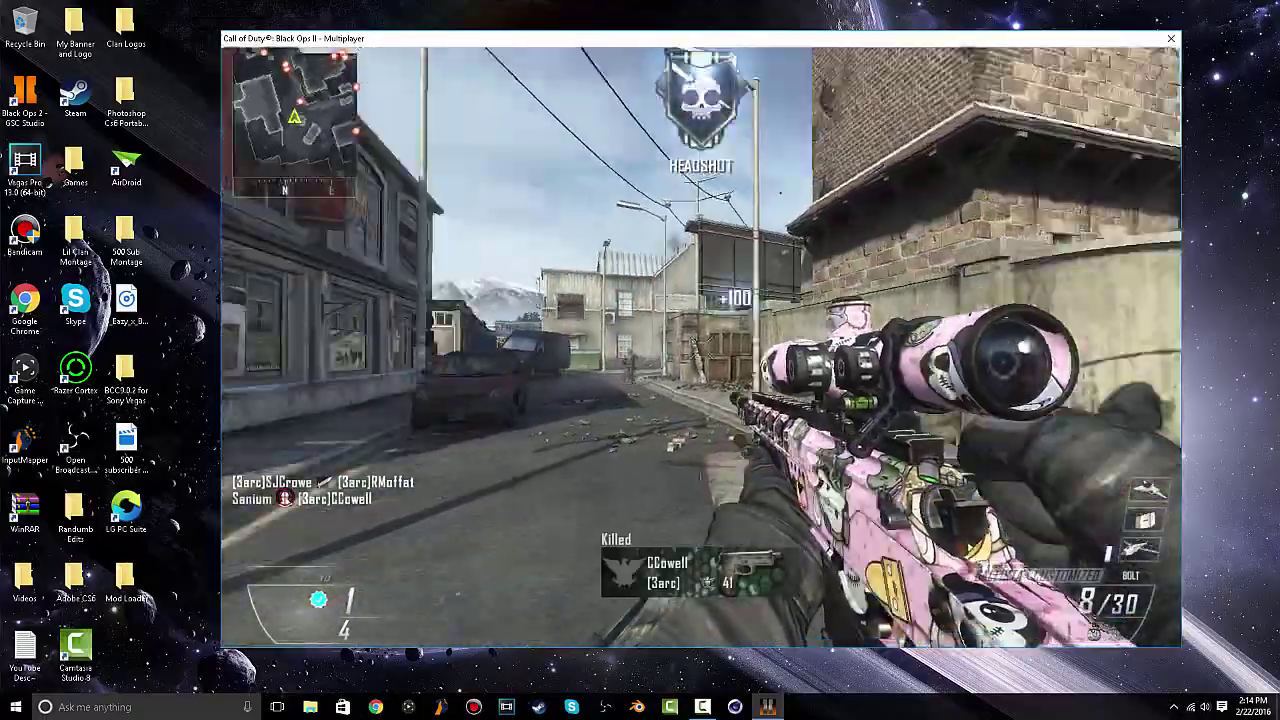
{"action": "left_click", "coordinate": [700, 345]}
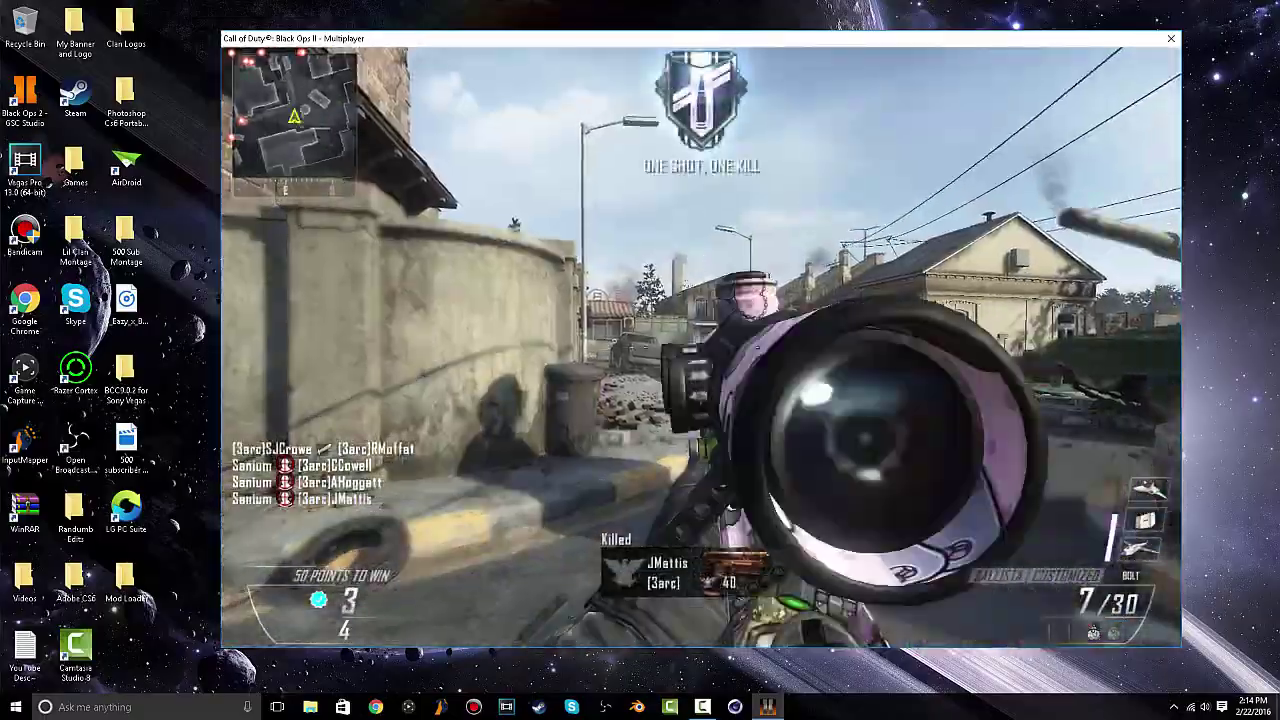